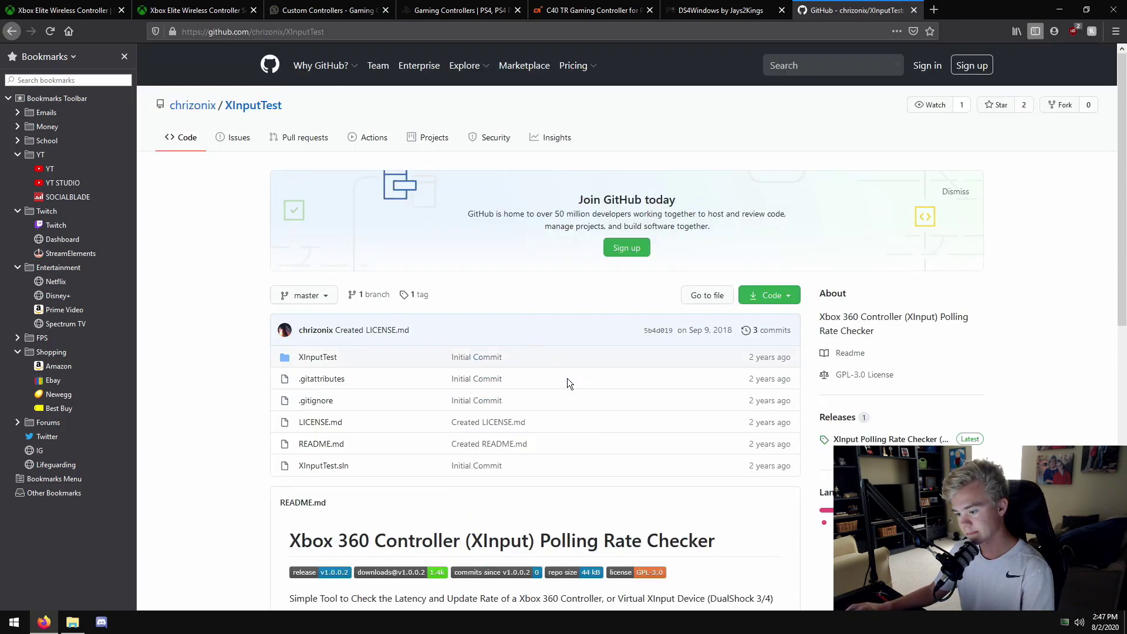
# - Close the XInputTest repository page and minimise the browser to get back to the XInputTest_Portable_v1.0.0.2 folder
pyautogui.scroll(-5, 556, 360)
pyautogui.hotkey('alt', 'Left')
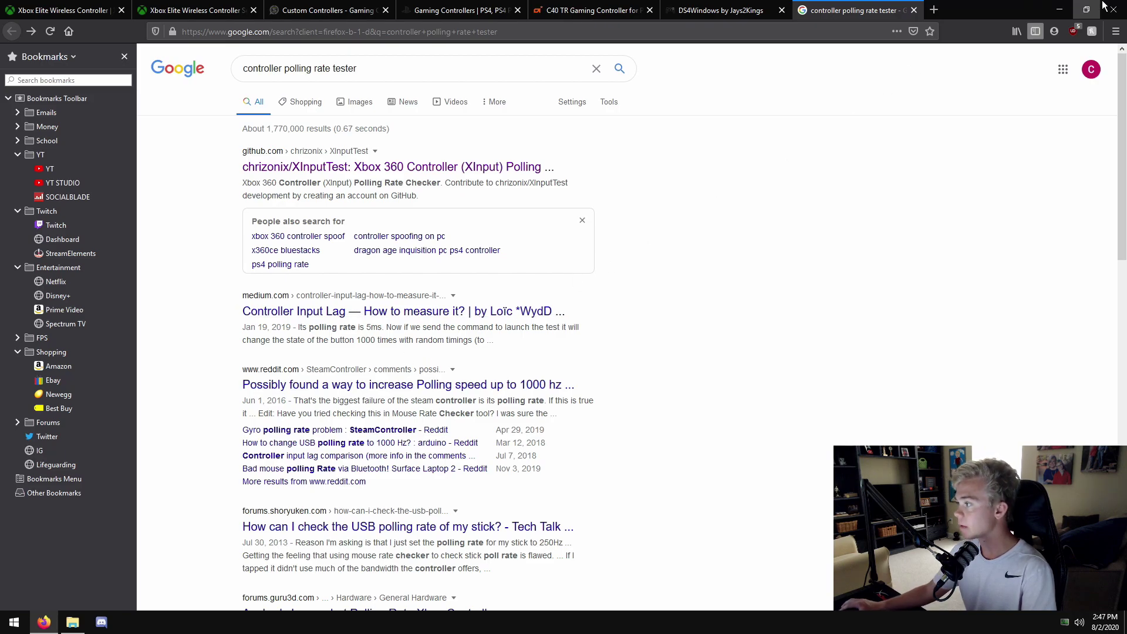
pyautogui.click(915, 10)
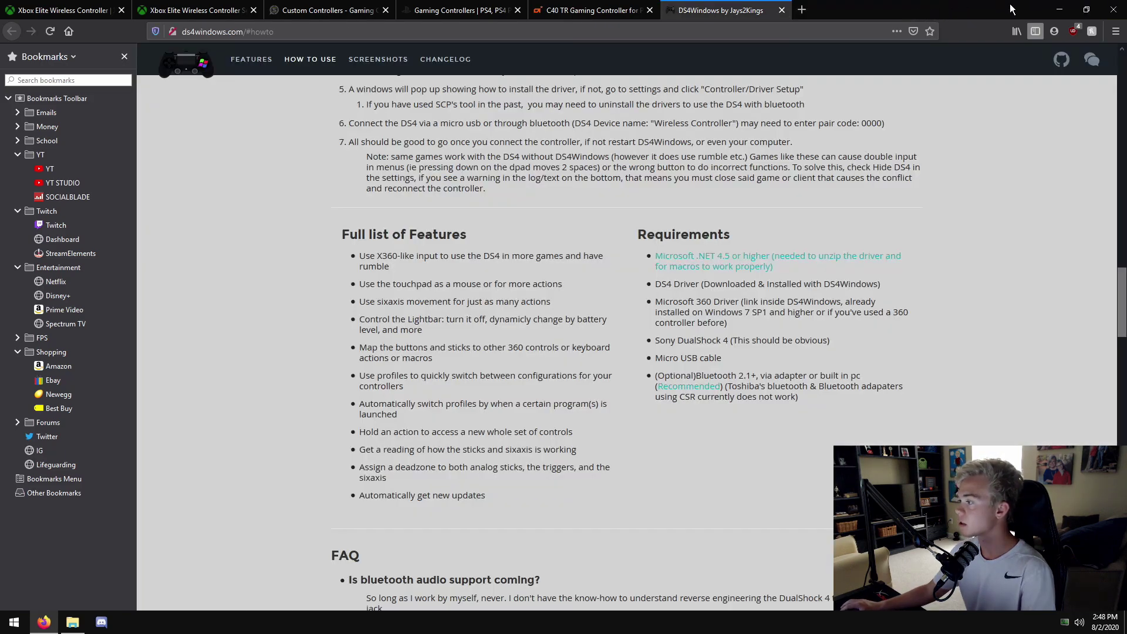
pyautogui.click(1060, 10)
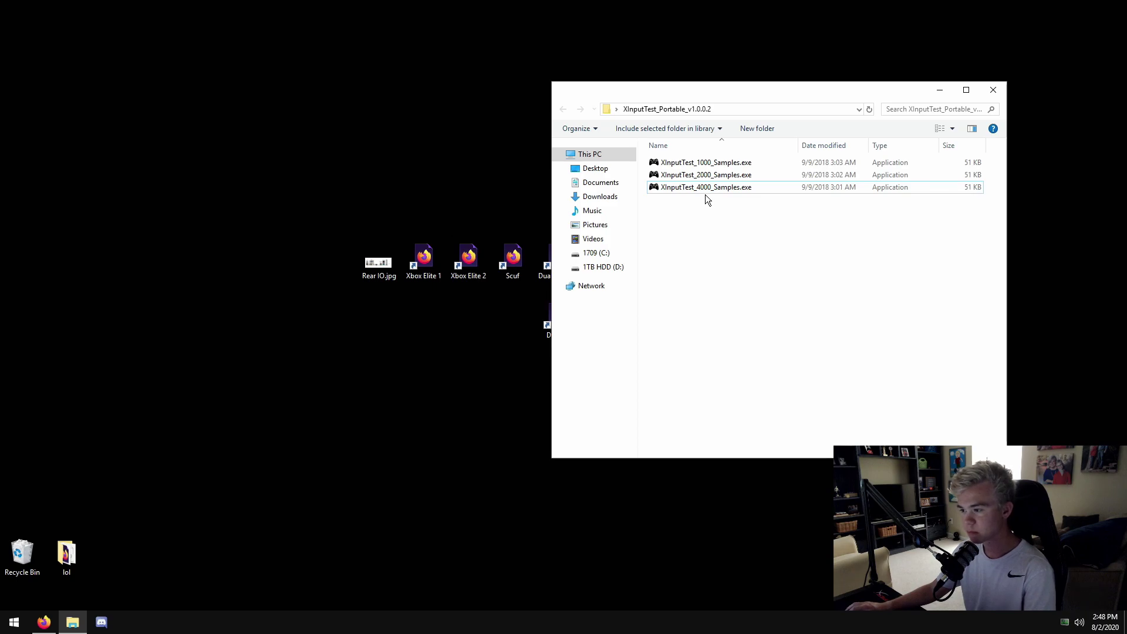
# - Try to run XInputTest_4000_Samples.exe from the XInputTest_Portable_v1.0.0.2 folder, and exit its console
pyautogui.moveTo(710, 97); pyautogui.dragTo(633, 90)
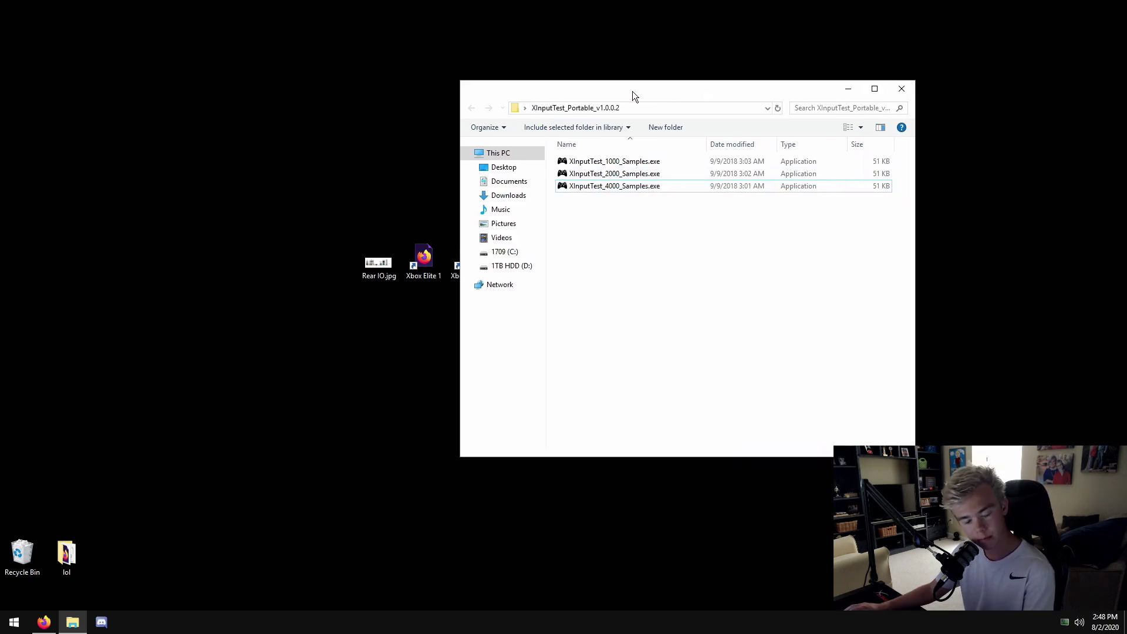
pyautogui.doubleClick(629, 186)
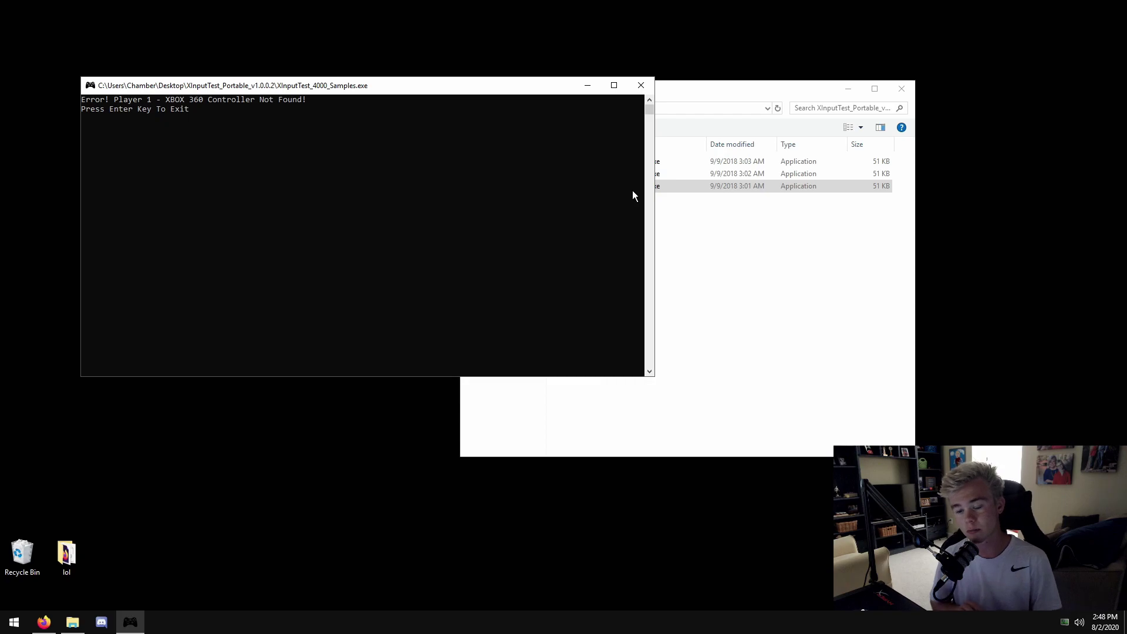
pyautogui.press('Return')
pyautogui.click(662, 245)
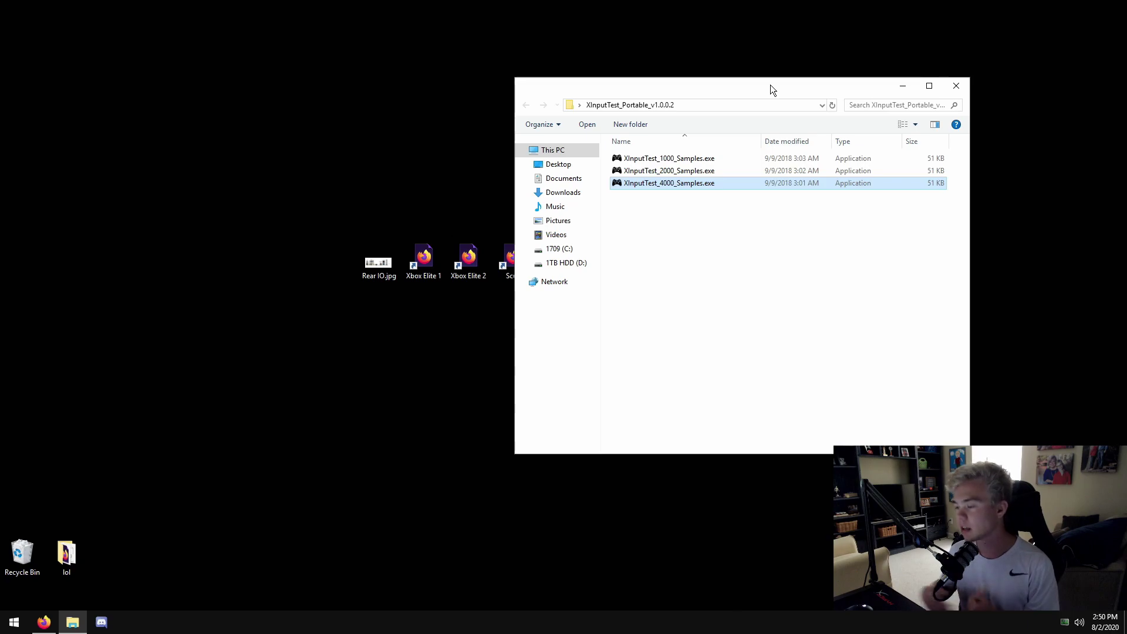
# - Run XInputTest_4000_Samples.exe again to sample the controller's polling durations, pause its output and close the console
pyautogui.click(723, 210)
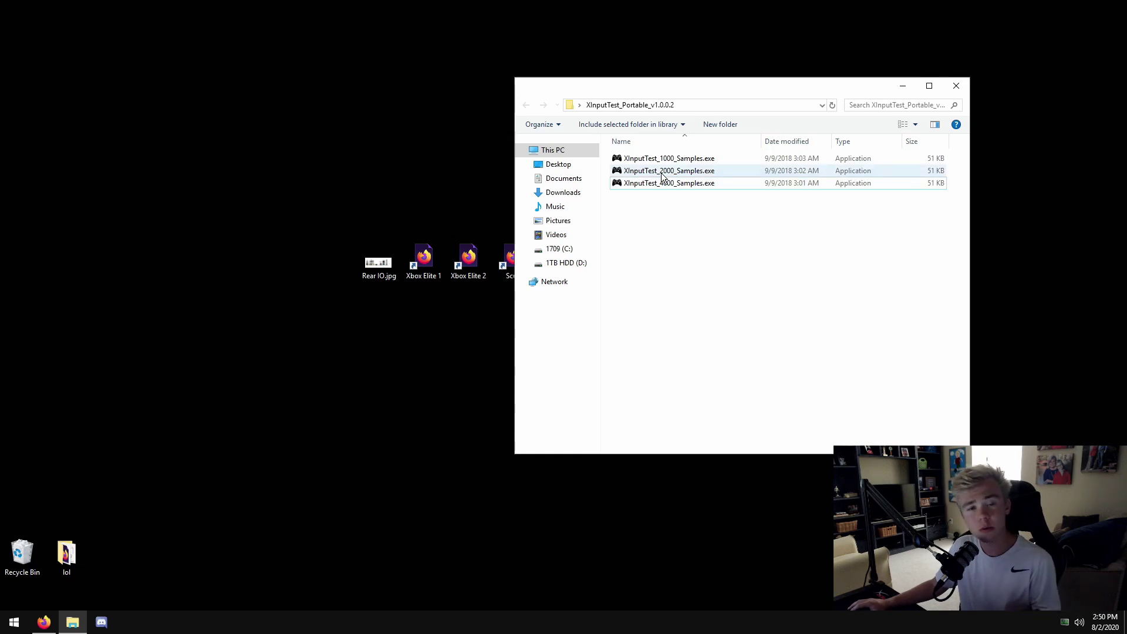
pyautogui.doubleClick(667, 187)
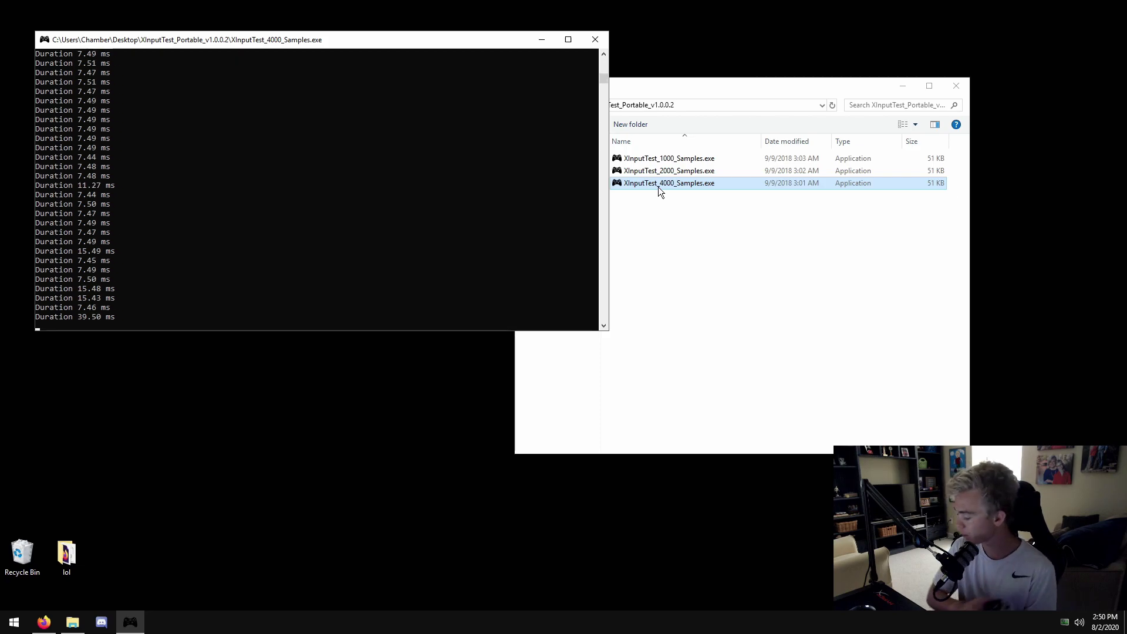
pyautogui.click(302, 202)
pyautogui.moveTo(174, 205); pyautogui.dragTo(458, 139)
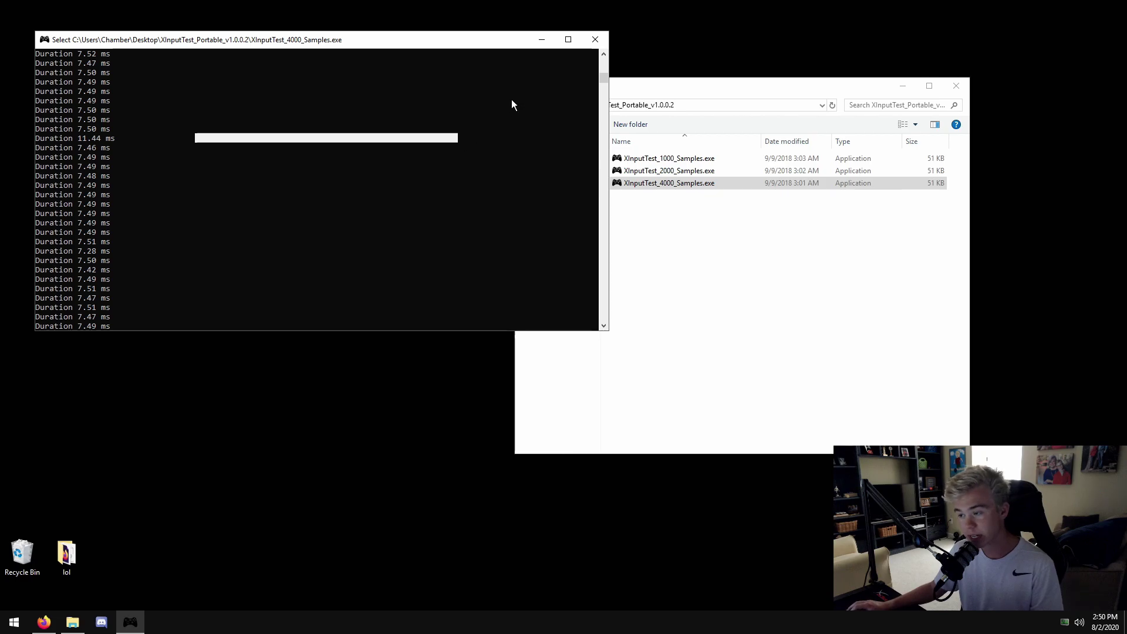
pyautogui.click(596, 39)
# - Switch to Firefox and search for "sweetlow overclocking drivers" in a new tab
pyautogui.moveTo(682, 91); pyautogui.dragTo(579, 85)
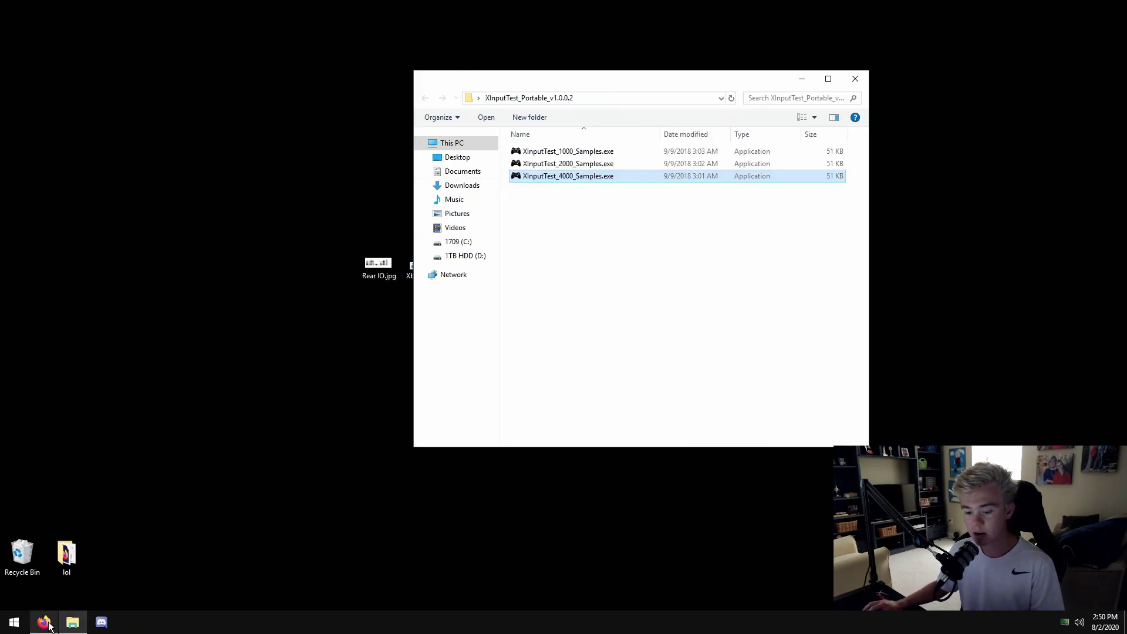
pyautogui.click(234, 491)
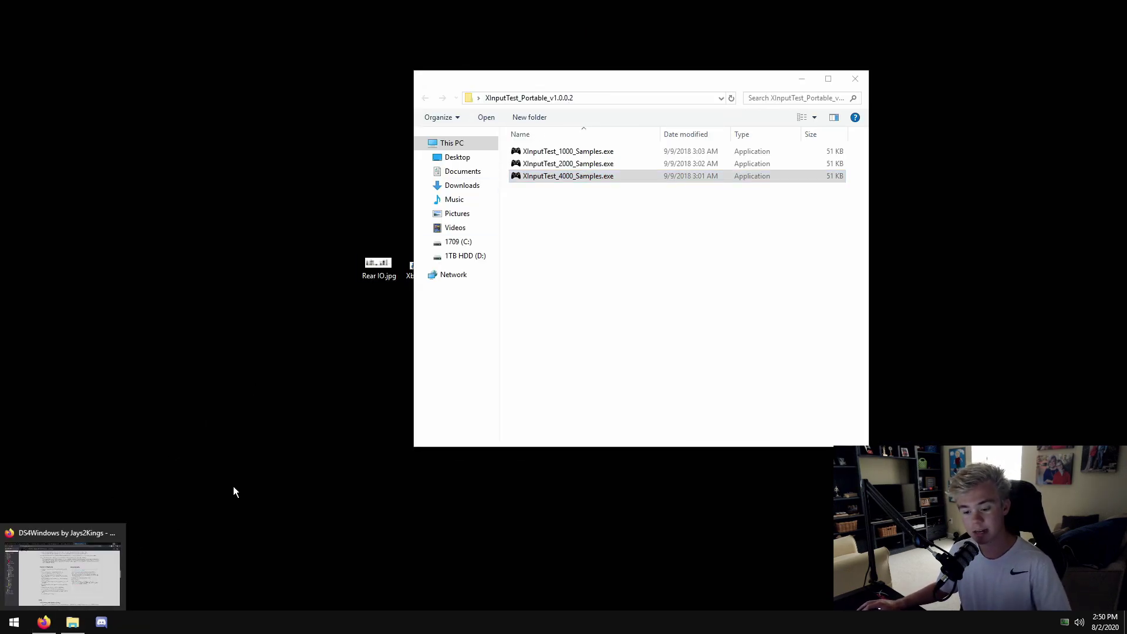
pyautogui.click(56, 622)
pyautogui.click(802, 9)
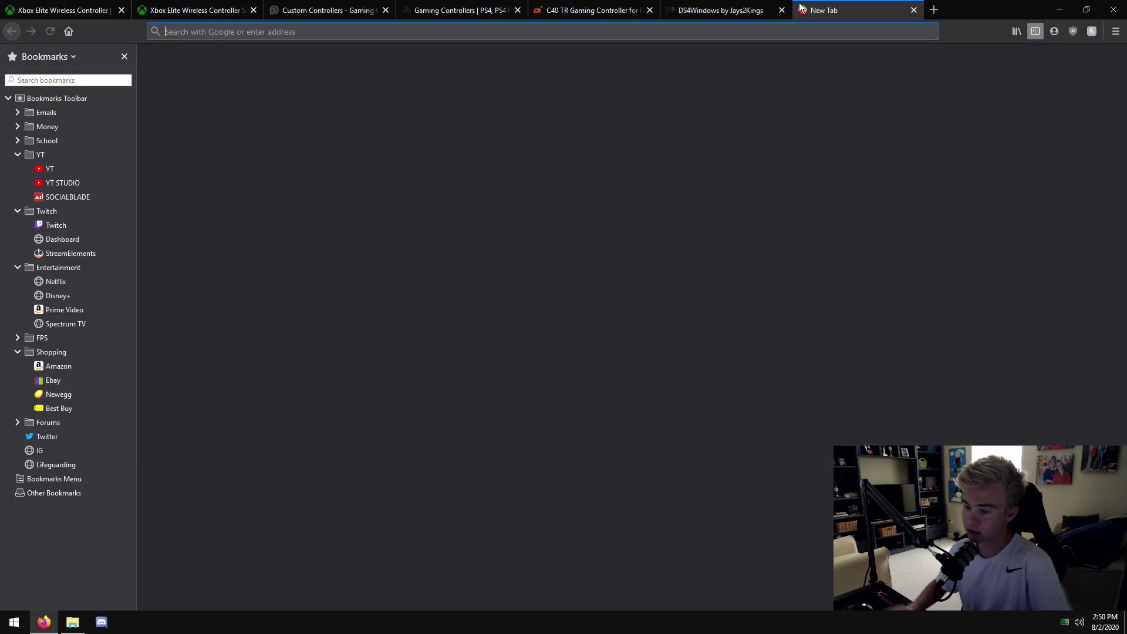
pyautogui.write('swettl')
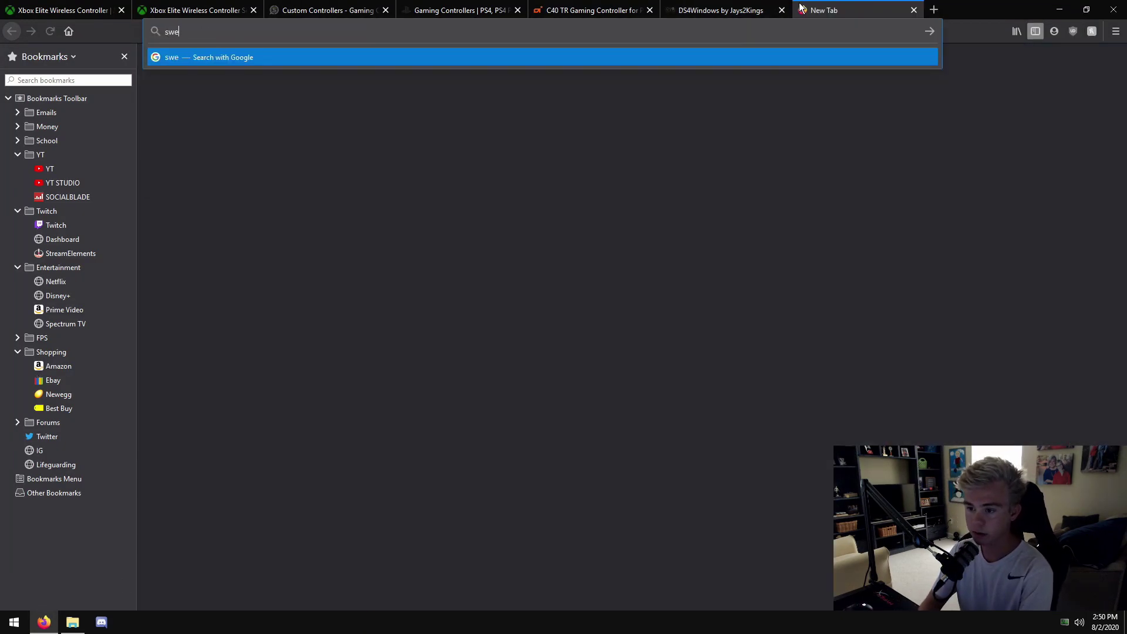
pyautogui.press('BackSpace')
pyautogui.press('BackSpace')
pyautogui.press('BackSpace')
pyautogui.write('etlo')
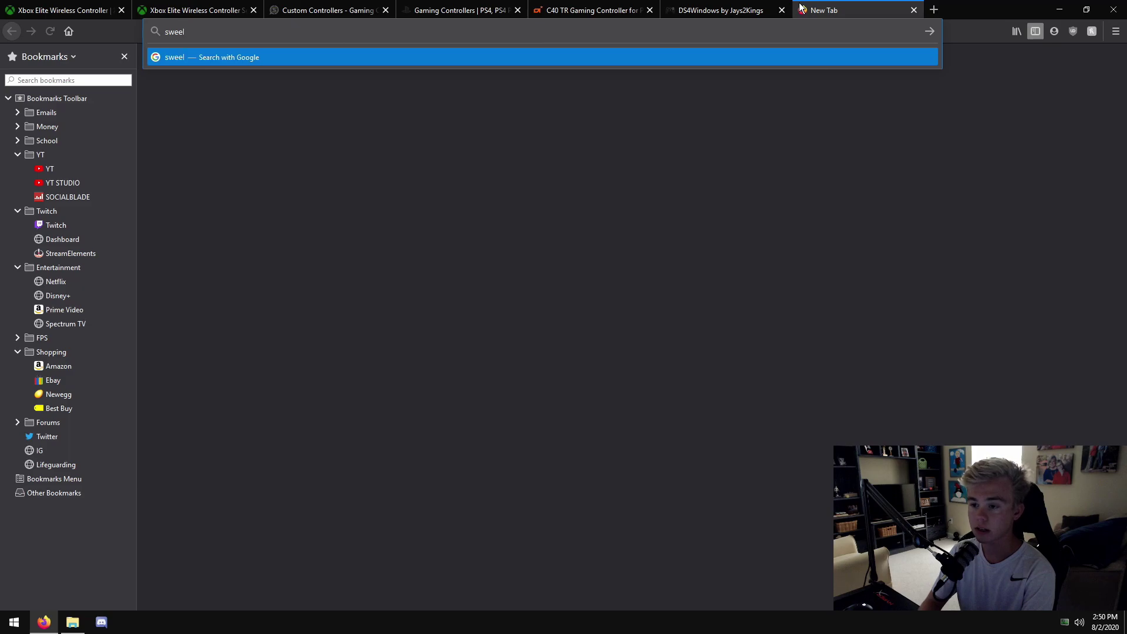
pyautogui.write('w mouyse')
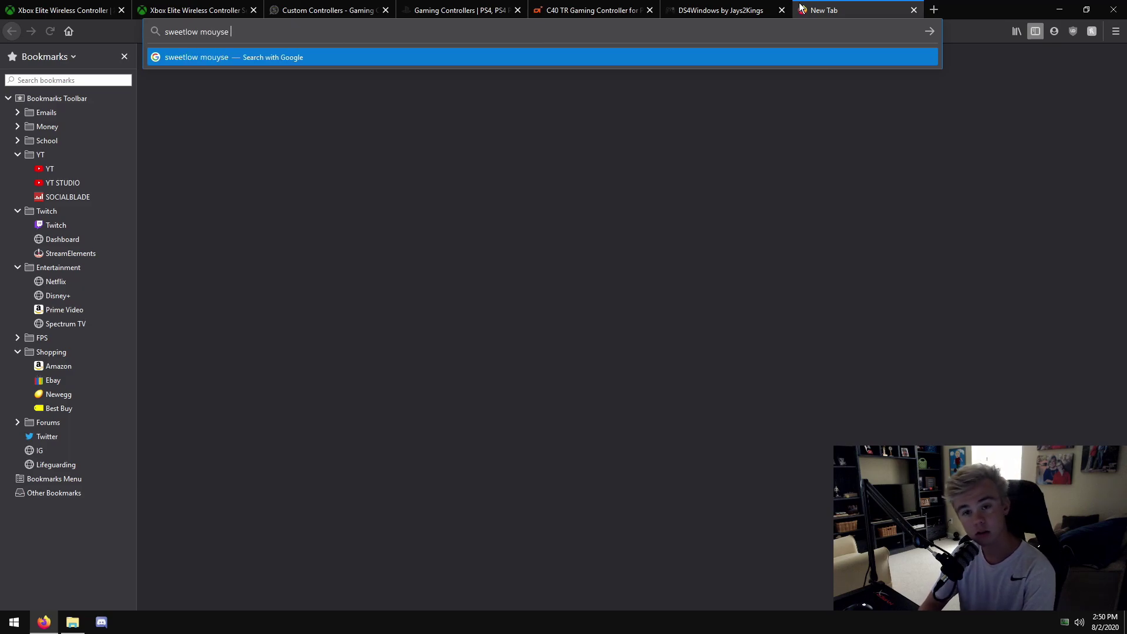
pyautogui.press('BackSpace')
pyautogui.press('BackSpace')
pyautogui.press('BackSpace')
pyautogui.press('BackSpace')
pyautogui.write('overcloci')
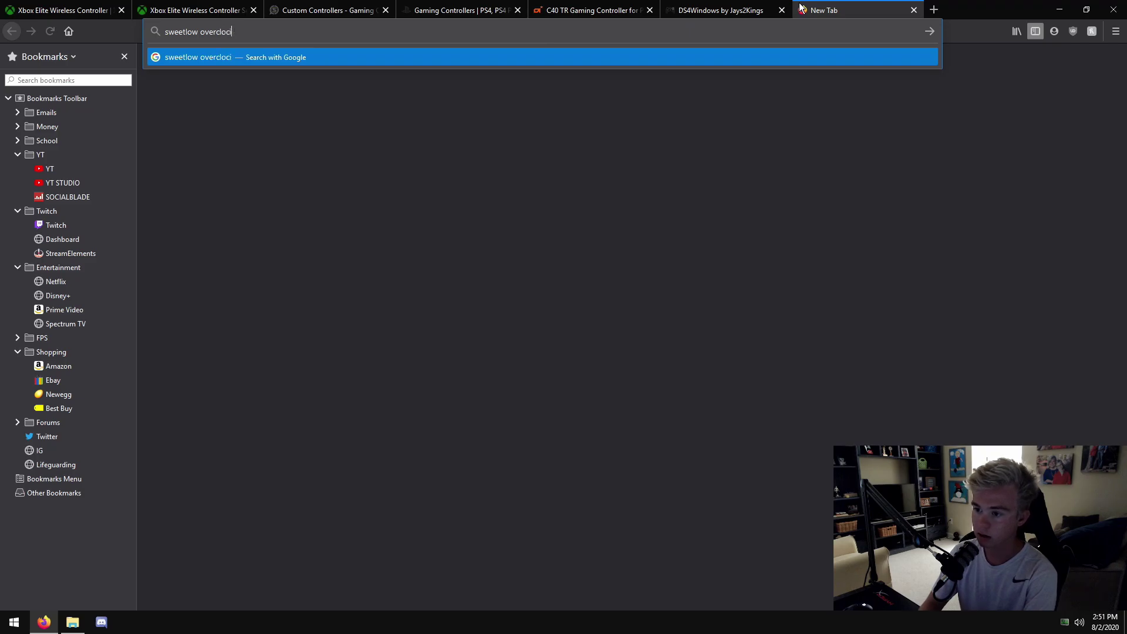
pyautogui.press('BackSpace')
pyautogui.write('king drivers')
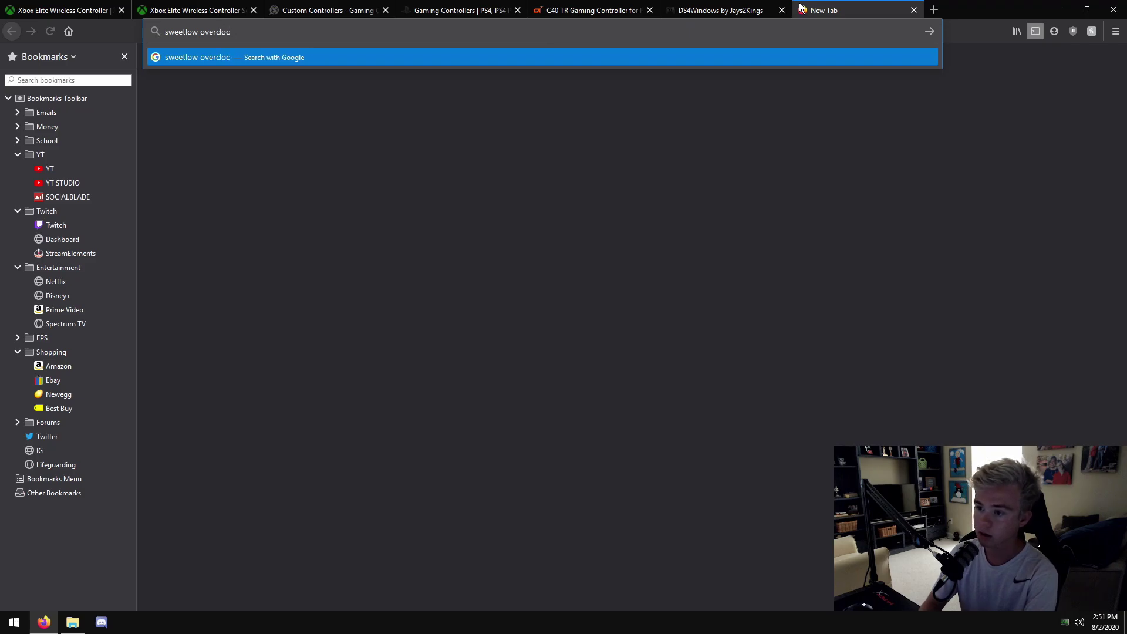
pyautogui.press('Return')
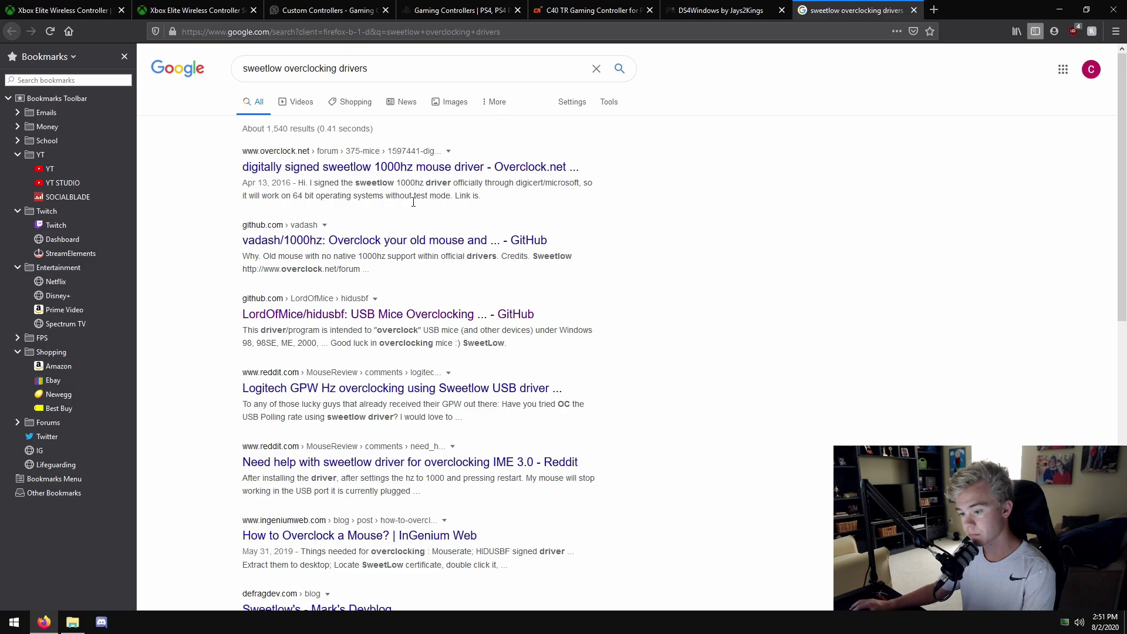
# - Open the LordOfMice/hidusbf GitHub repository from the search results and view its code download options
pyautogui.click(359, 314)
pyautogui.click(359, 320)
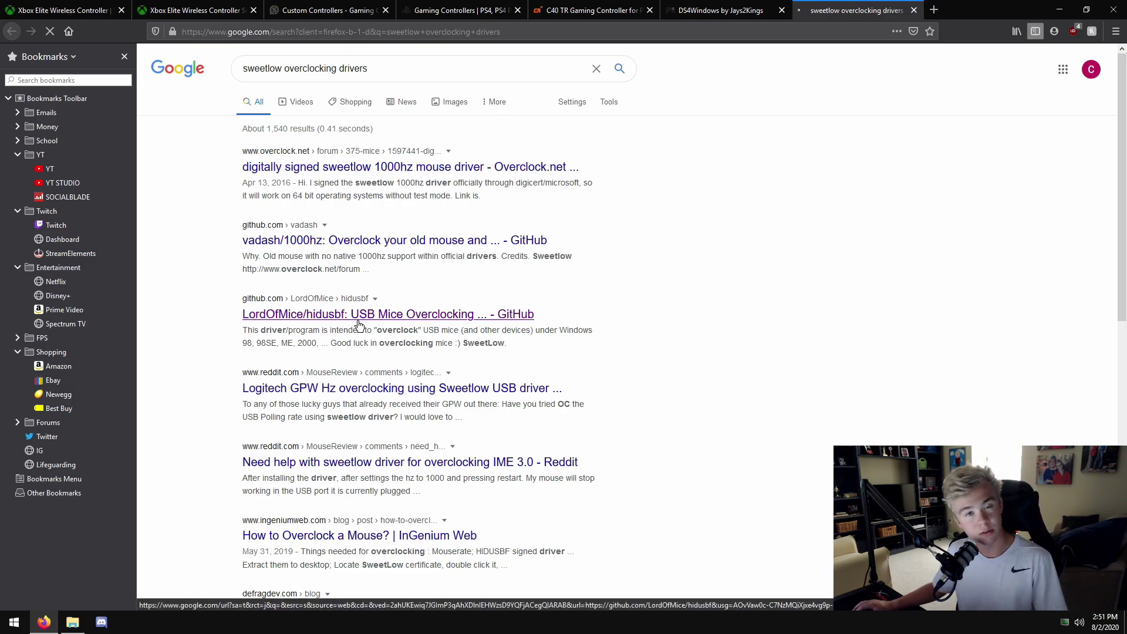
pyautogui.scroll(-2, 594, 326)
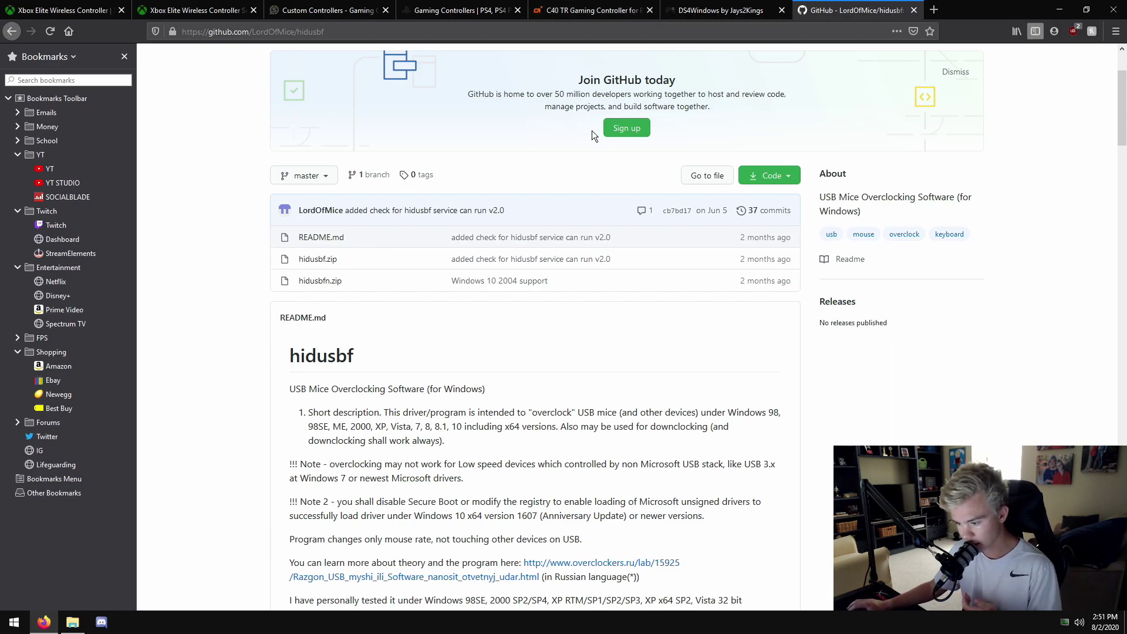
pyautogui.click(773, 176)
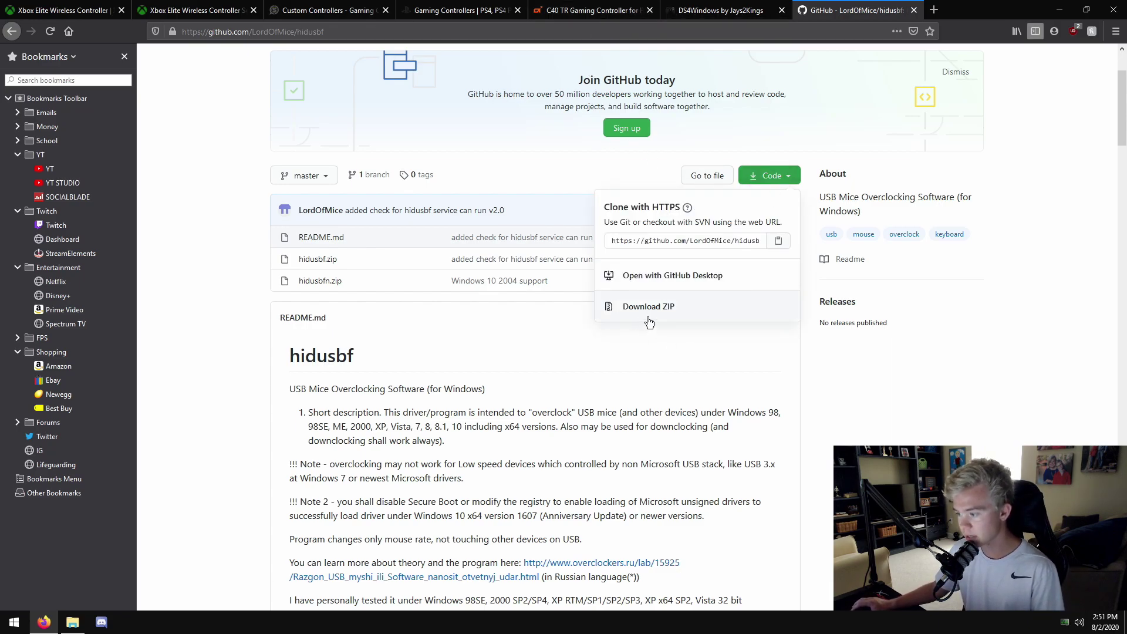
pyautogui.click(649, 347)
pyautogui.scroll(-2, 518, 407)
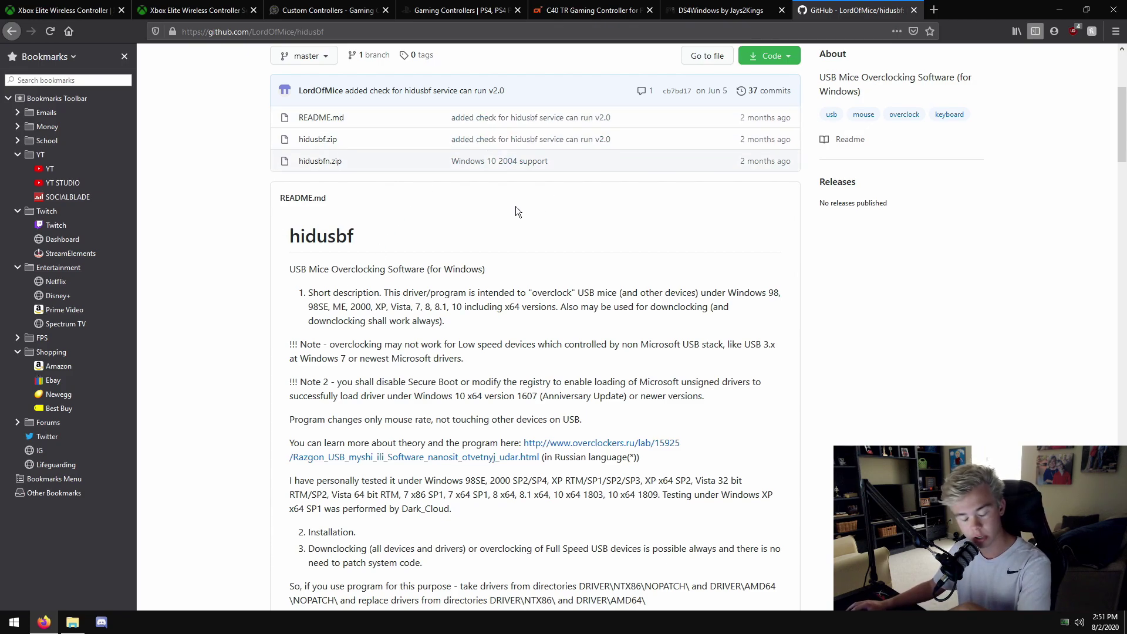
# - Minimise the browser and close the XInputTest_Portable_v1.0.0.2 folder window to clear the desktop
pyautogui.click(1059, 10)
pyautogui.moveTo(687, 88); pyautogui.dragTo(805, 89)
pyautogui.click(756, 220)
pyautogui.click(971, 90)
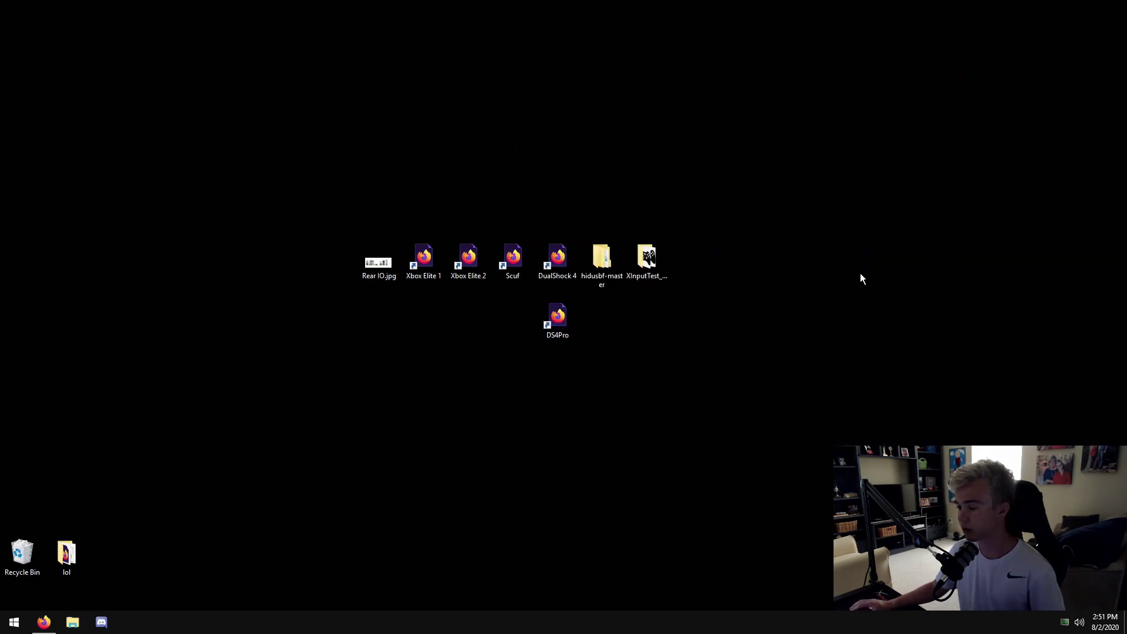
# - Open the inner hidusbf-master folder from the desktop and delete the existing hidusbf folder inside it
pyautogui.doubleClick(606, 279)
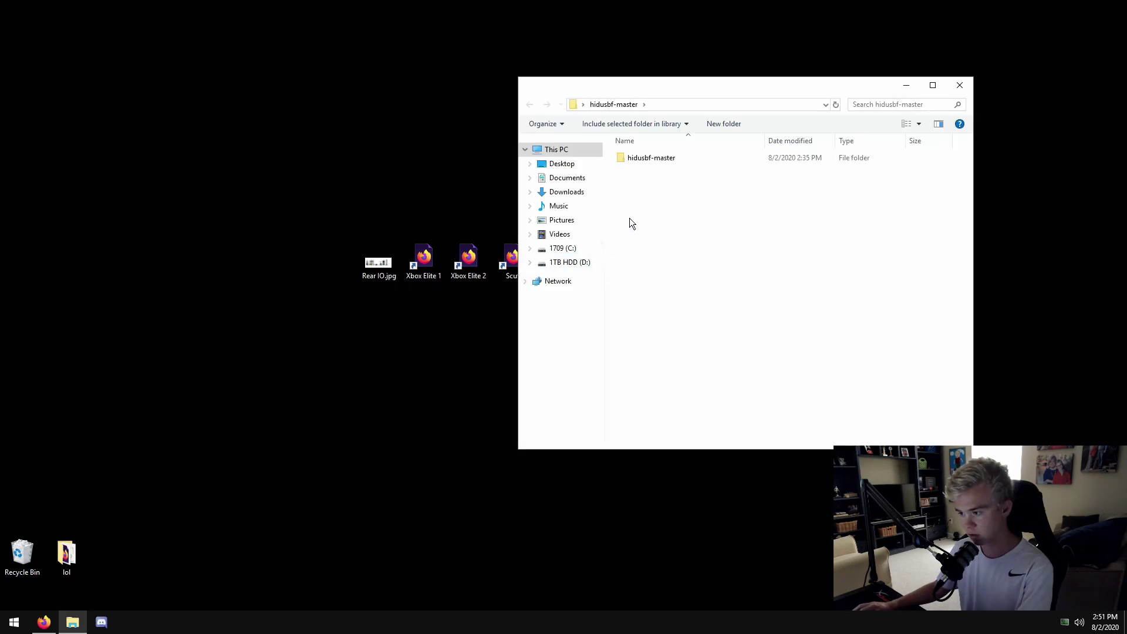
pyautogui.moveTo(683, 94); pyautogui.dragTo(576, 89)
pyautogui.doubleClick(652, 157)
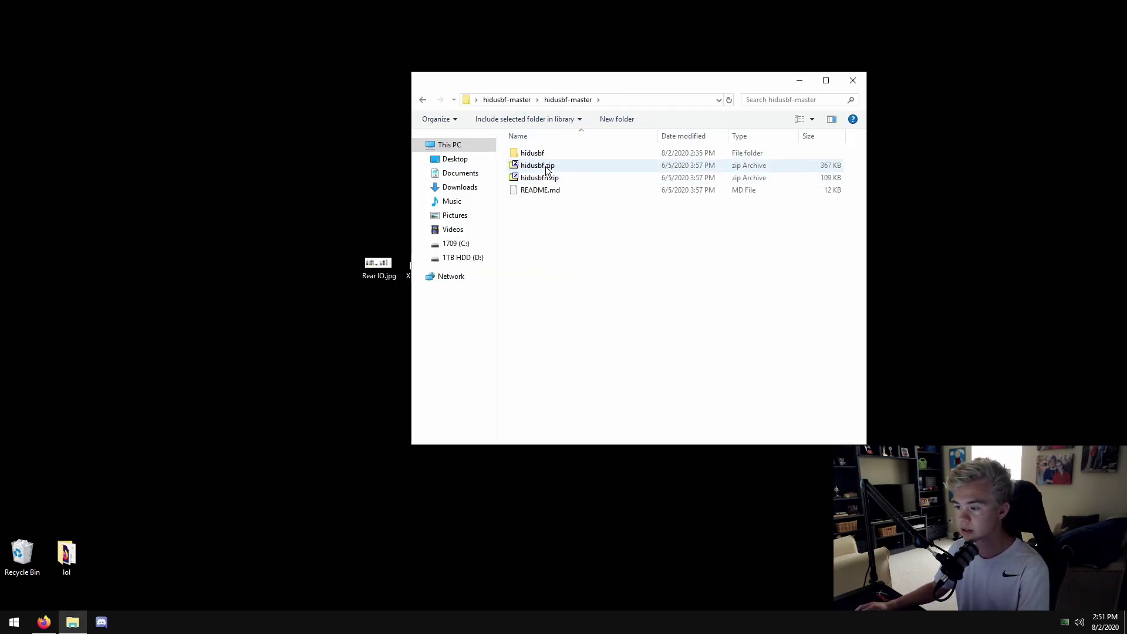
pyautogui.click(544, 154)
pyautogui.press('Delete')
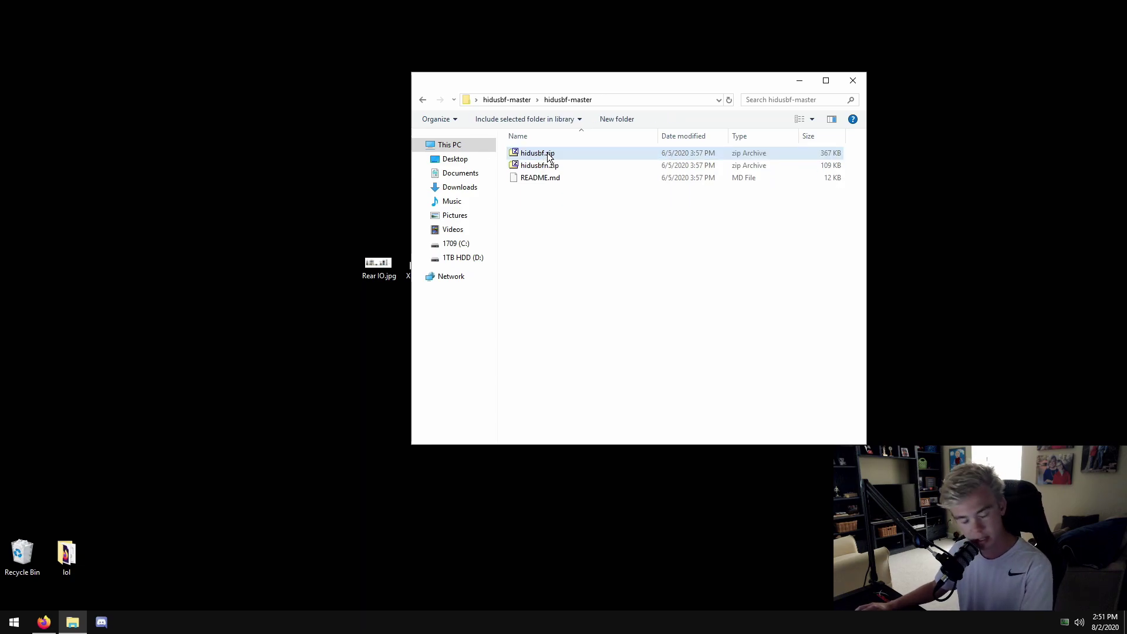
# - Extract hidusbf.zip into a hidusbf subfolder of the current folder with the default extraction options
pyautogui.rightClick(548, 153)
pyautogui.click(586, 184)
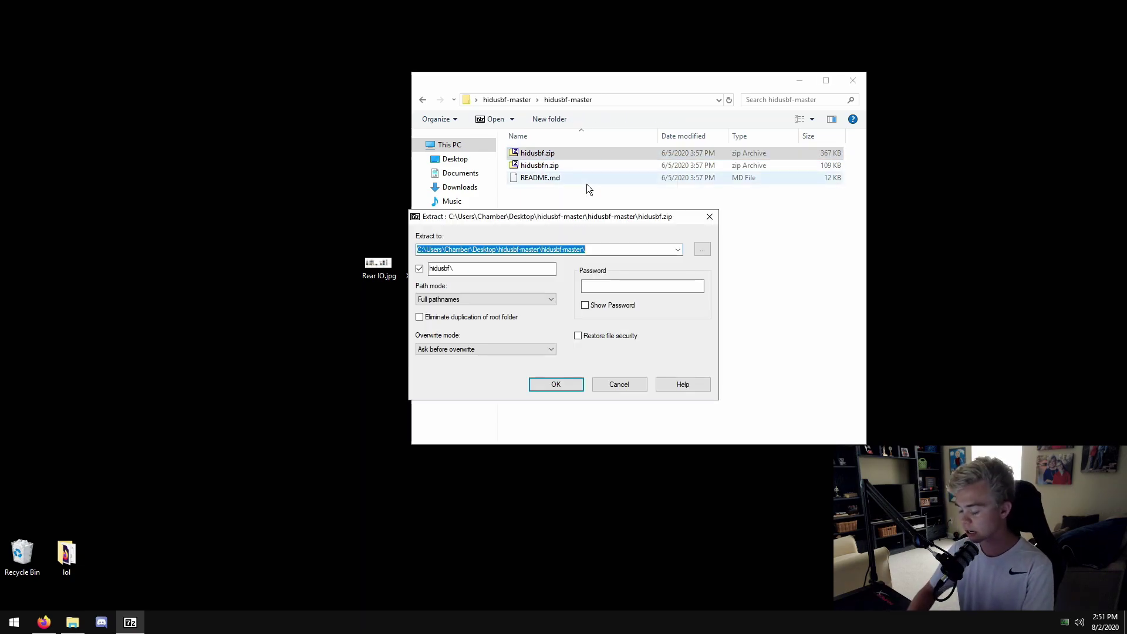
pyautogui.press('Return')
pyautogui.click(587, 187)
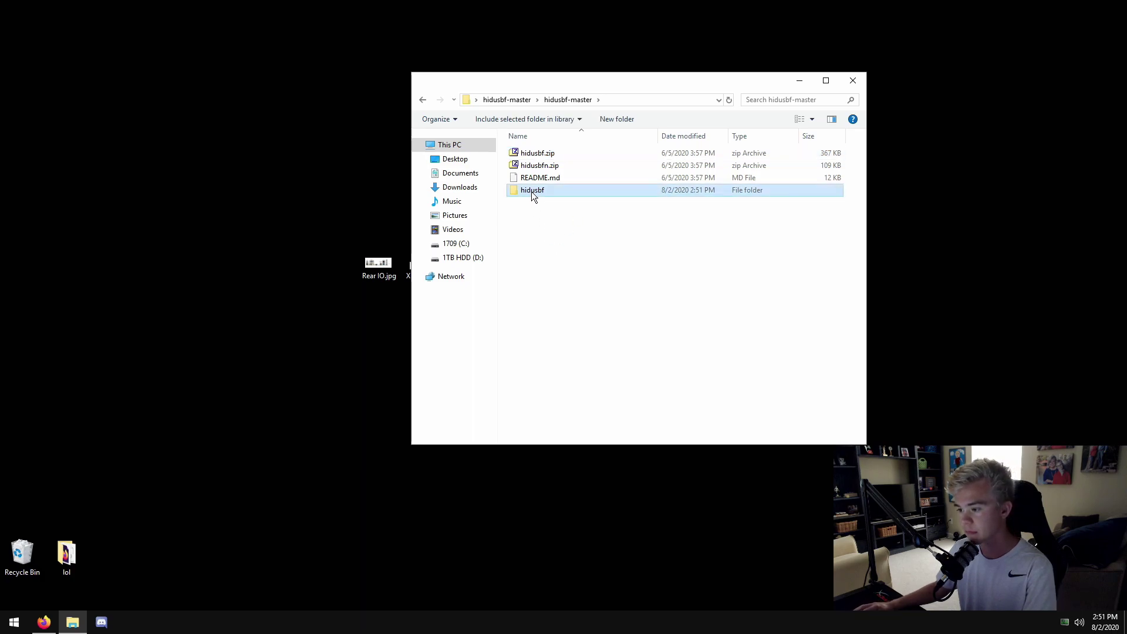
# - Open the DRIVER folder inside the extracted hidusbf folder and review nopatch.cmd and the 1kHz, 2kHz-4kHz and 4kHz-8kHz command files
pyautogui.doubleClick(533, 191)
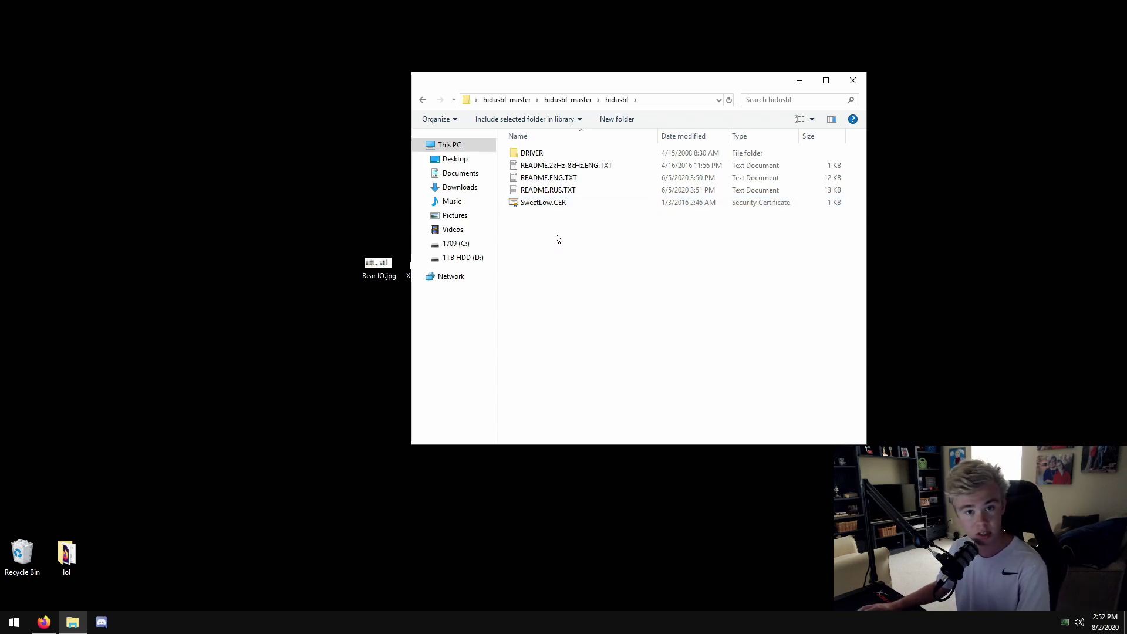
pyautogui.doubleClick(556, 152)
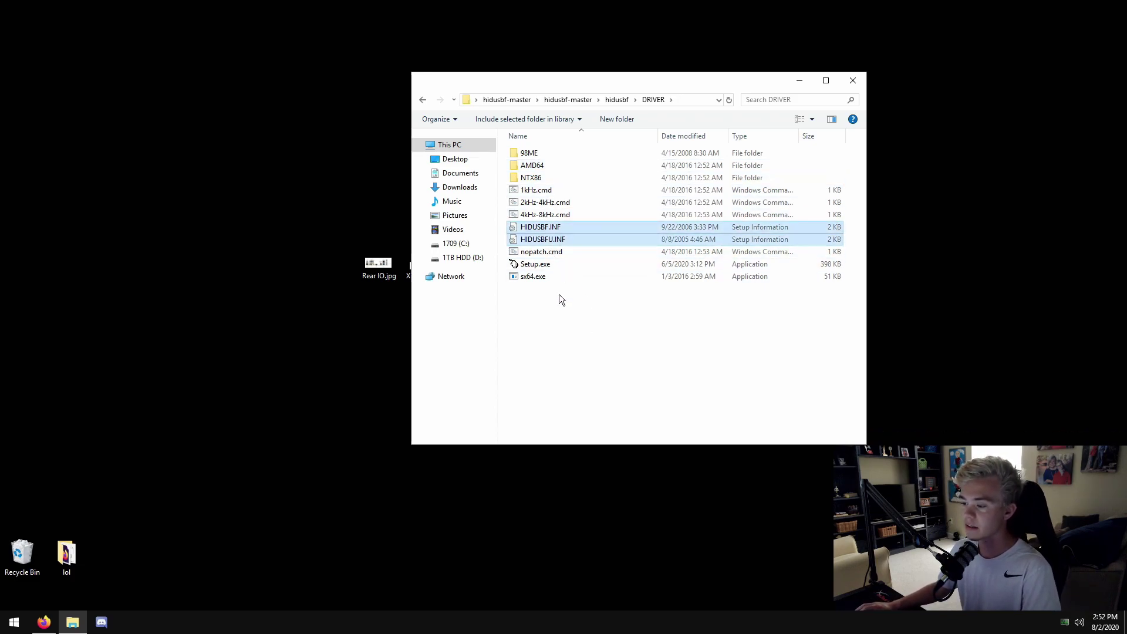
pyautogui.click(537, 252)
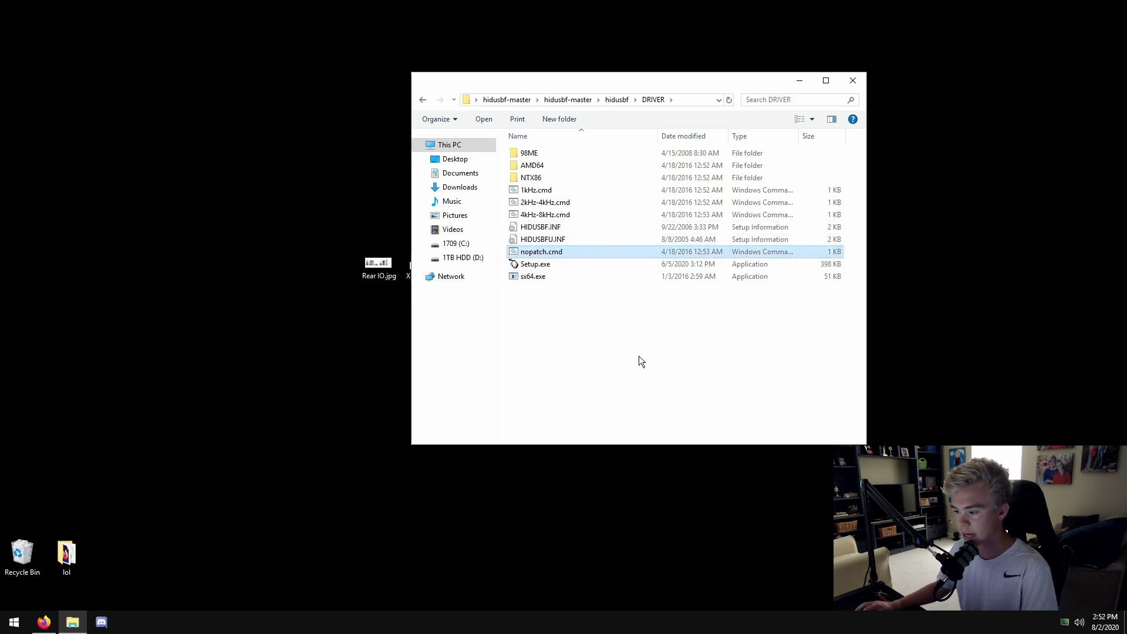
pyautogui.click(535, 215)
pyautogui.keyDown('shift'); pyautogui.click(544, 206); pyautogui.keyUp('shift')
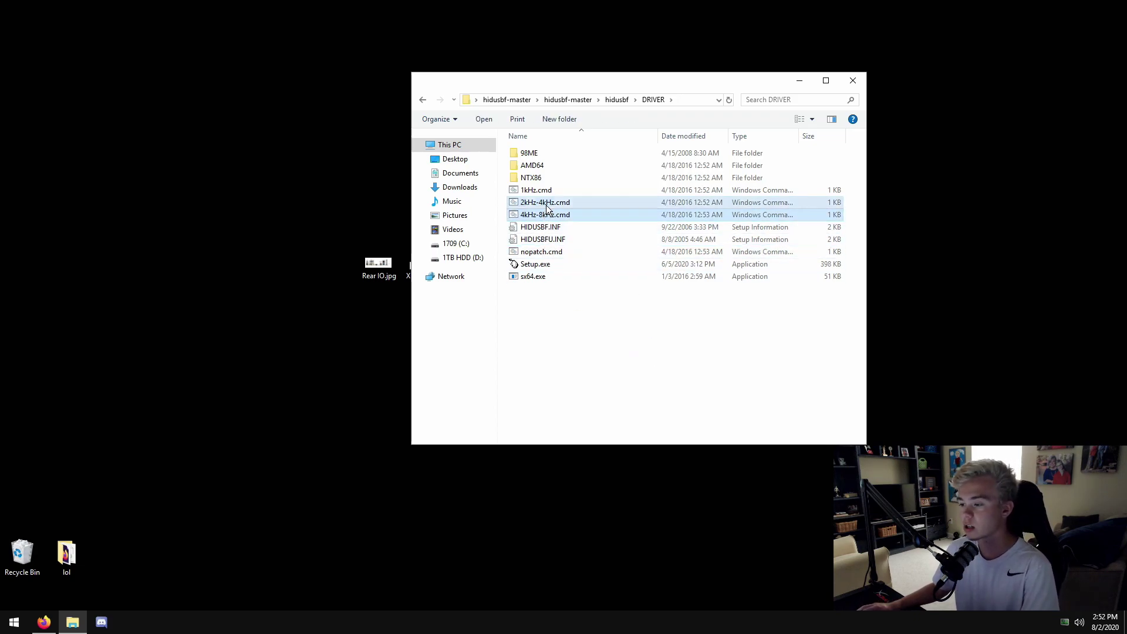
pyautogui.keyDown('shift'); pyautogui.click(541, 195); pyautogui.keyUp('shift')
pyautogui.click(601, 350)
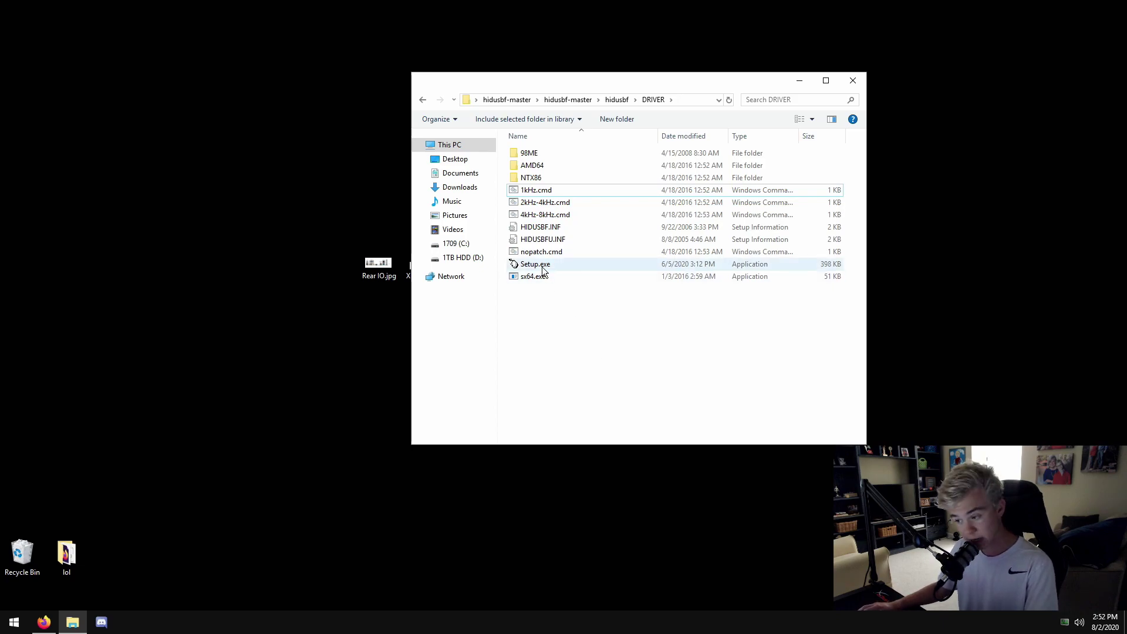
# - Launch Setup.exe from the DRIVER folder, reposition its window and select the first USB Composite Device in the Mice list
pyautogui.doubleClick(535, 264)
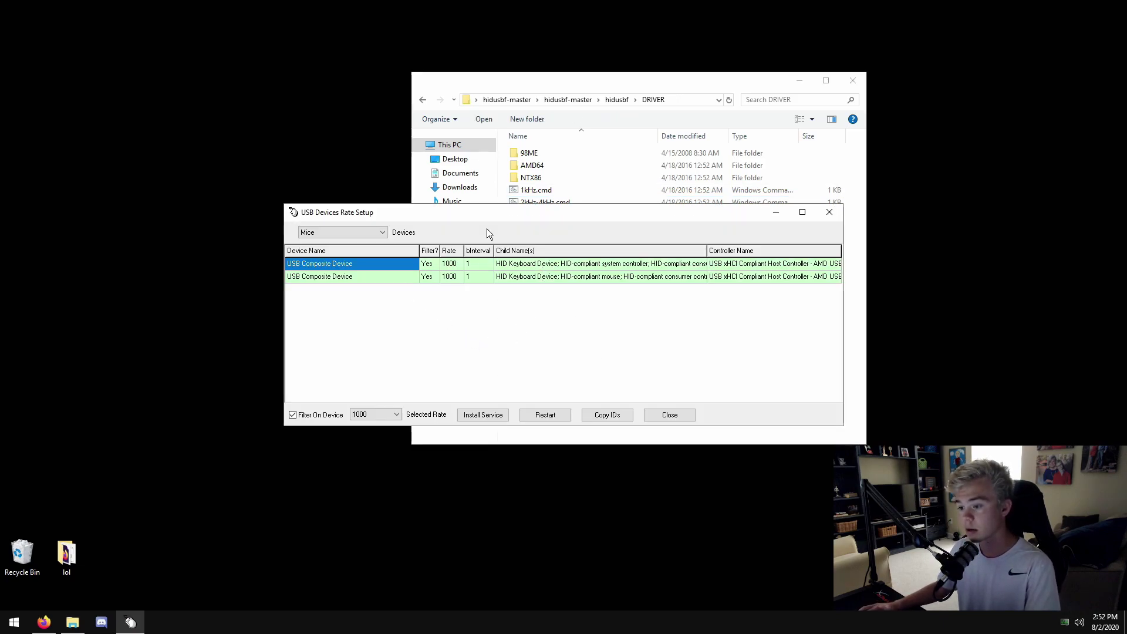
pyautogui.moveTo(495, 210); pyautogui.dragTo(500, 154)
pyautogui.click(806, 156)
pyautogui.moveTo(565, 5); pyautogui.dragTo(521, 132)
pyautogui.click(340, 199)
pyautogui.press('Up')
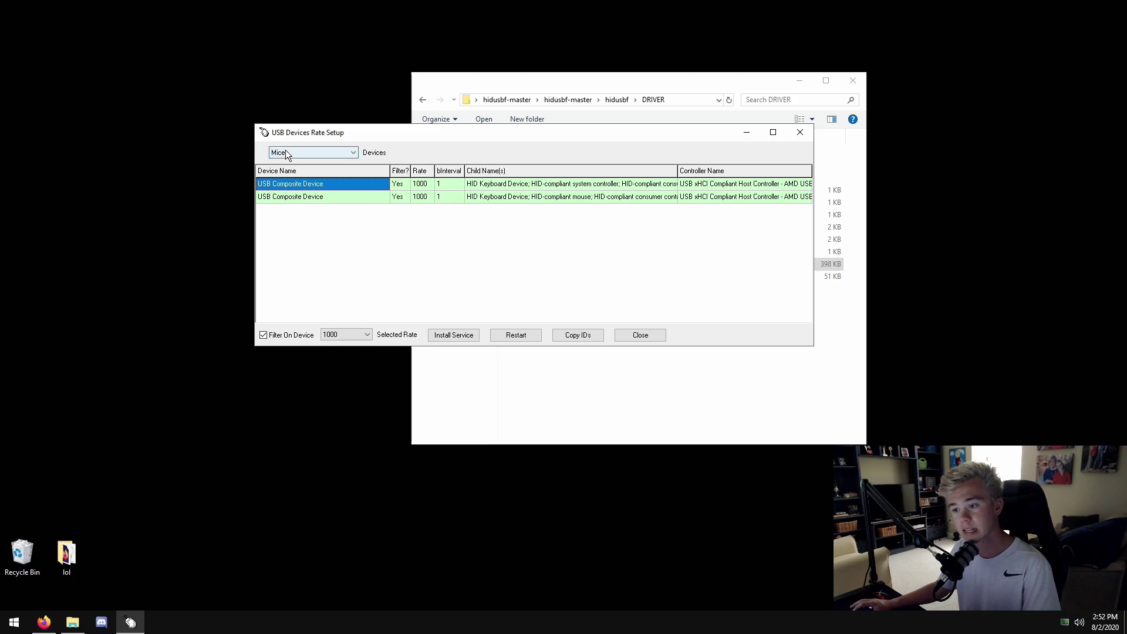
# - List all devices, enable the filter on the Xbox Elite Controller and restart the device
pyautogui.click(311, 154)
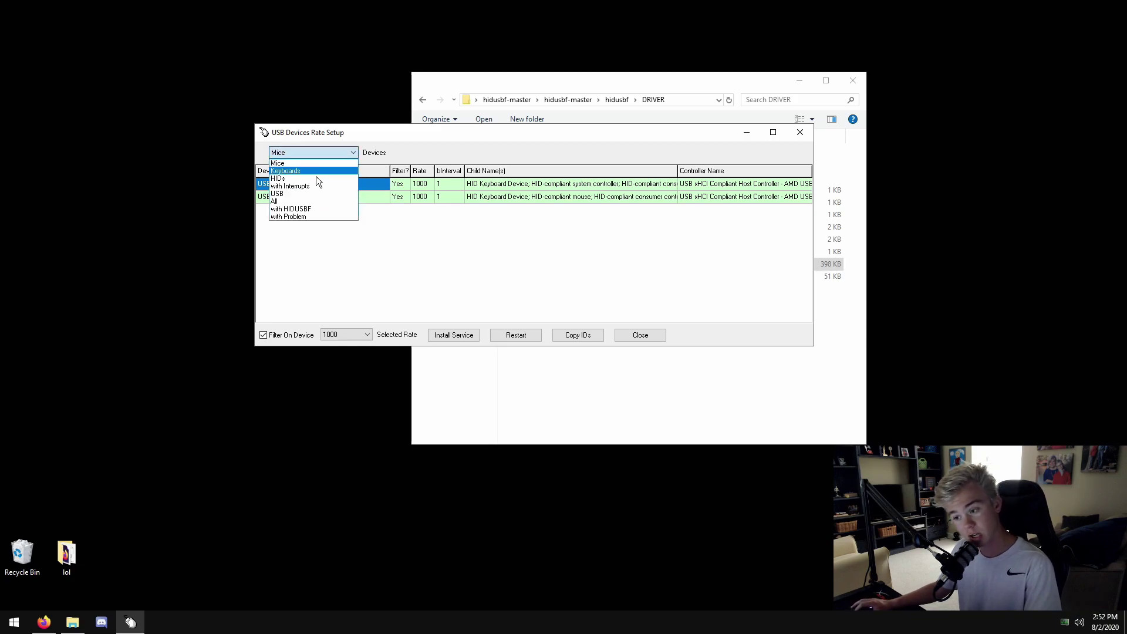
pyautogui.click(294, 203)
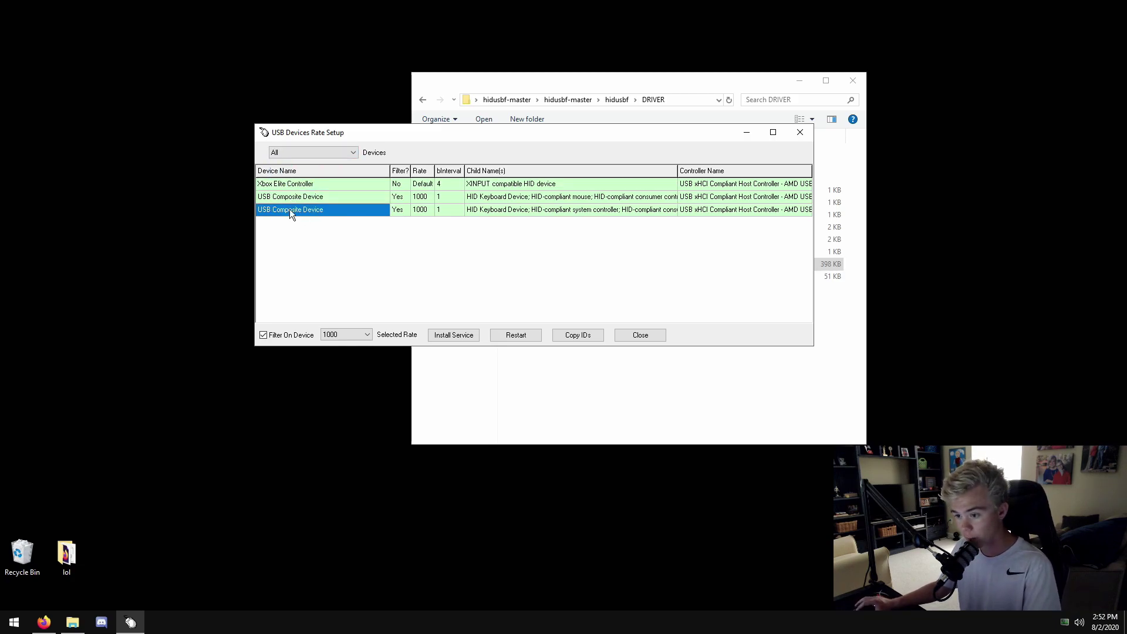
pyautogui.press('Up')
pyautogui.press('Up')
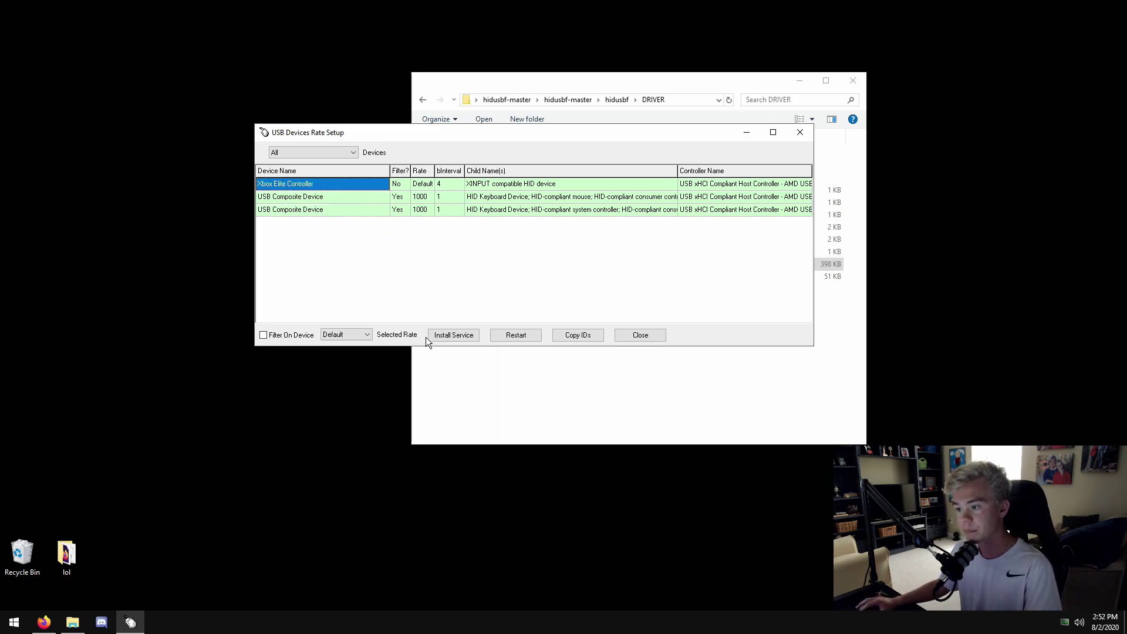
pyautogui.click(405, 185)
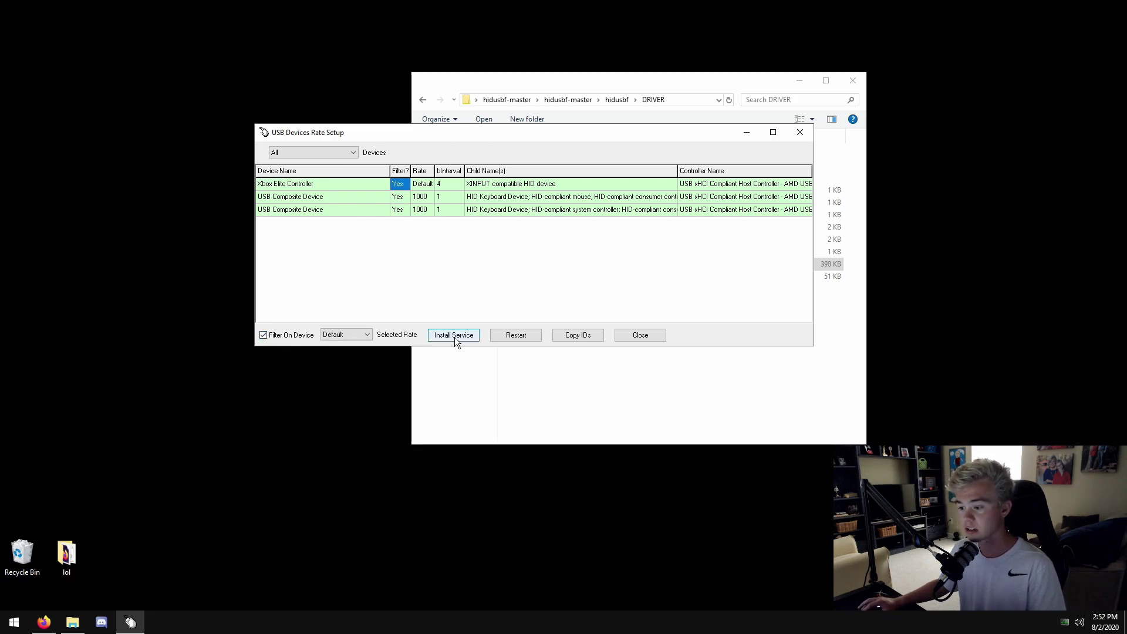
pyautogui.click(502, 334)
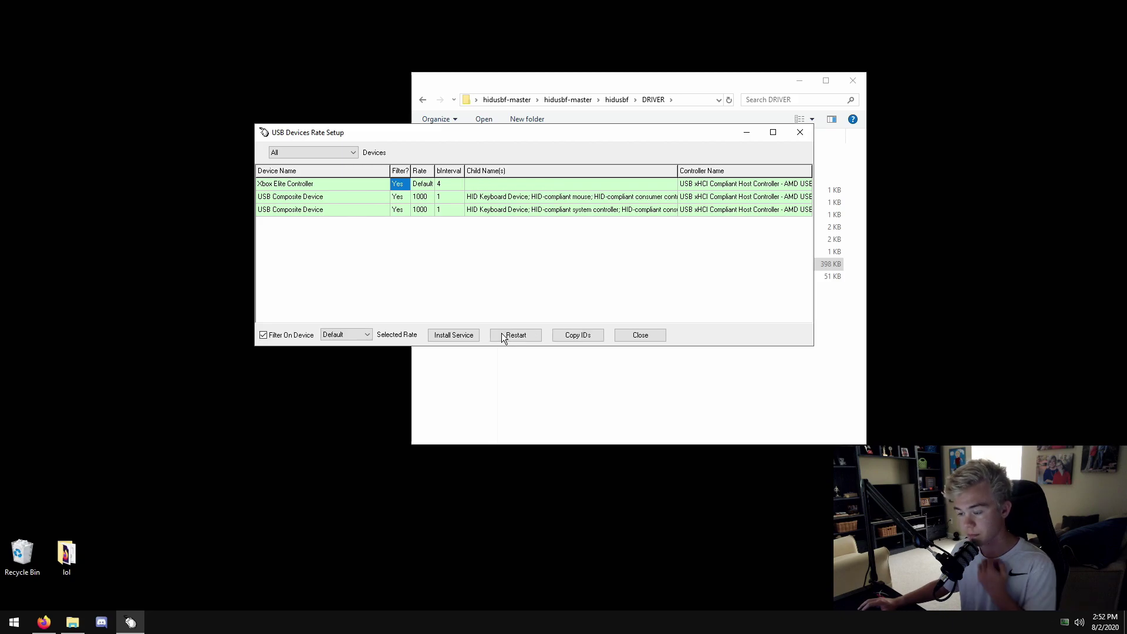
# - Set the Xbox Elite Controller's rate to 1000, install the service and restart the controller
pyautogui.click(424, 185)
pyautogui.click(340, 336)
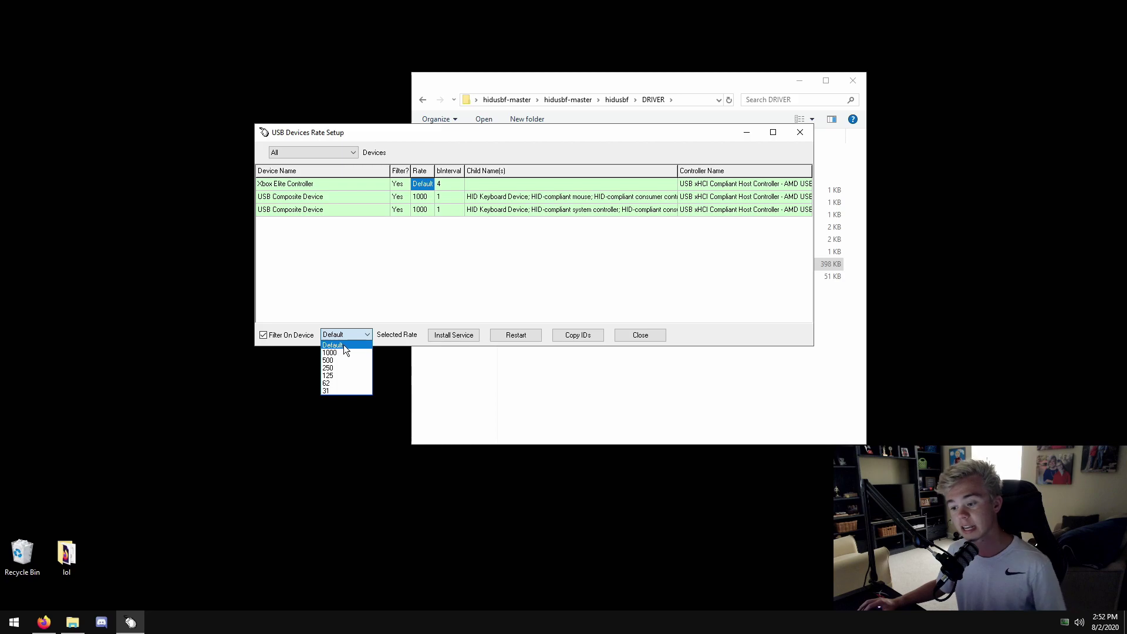
pyautogui.click(345, 351)
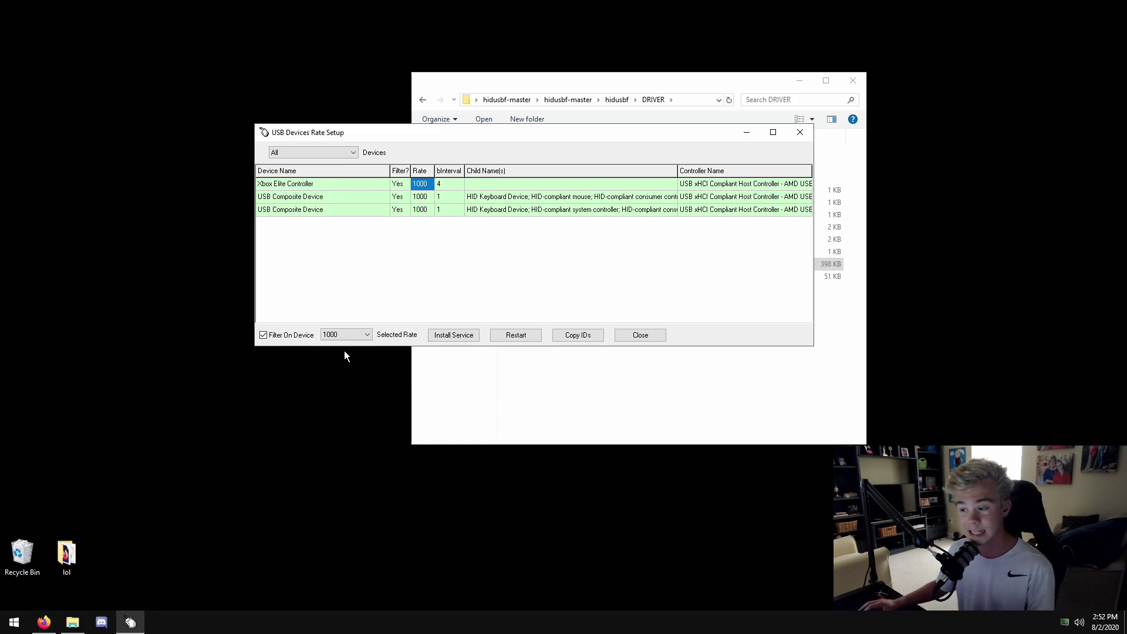
pyautogui.click(441, 337)
pyautogui.click(505, 337)
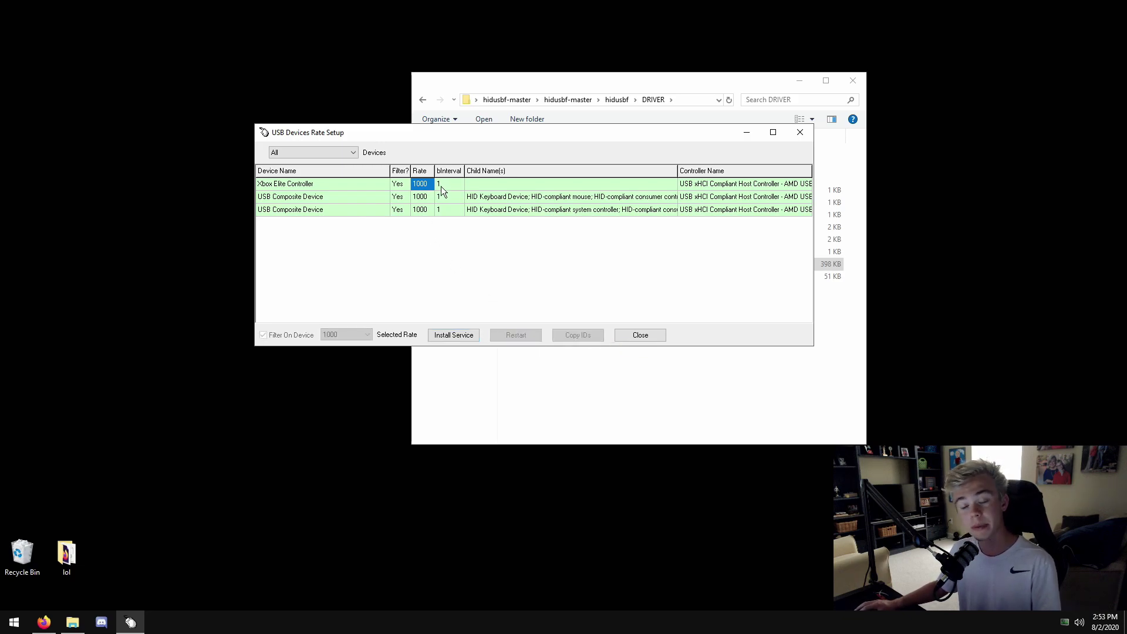
pyautogui.click(520, 183)
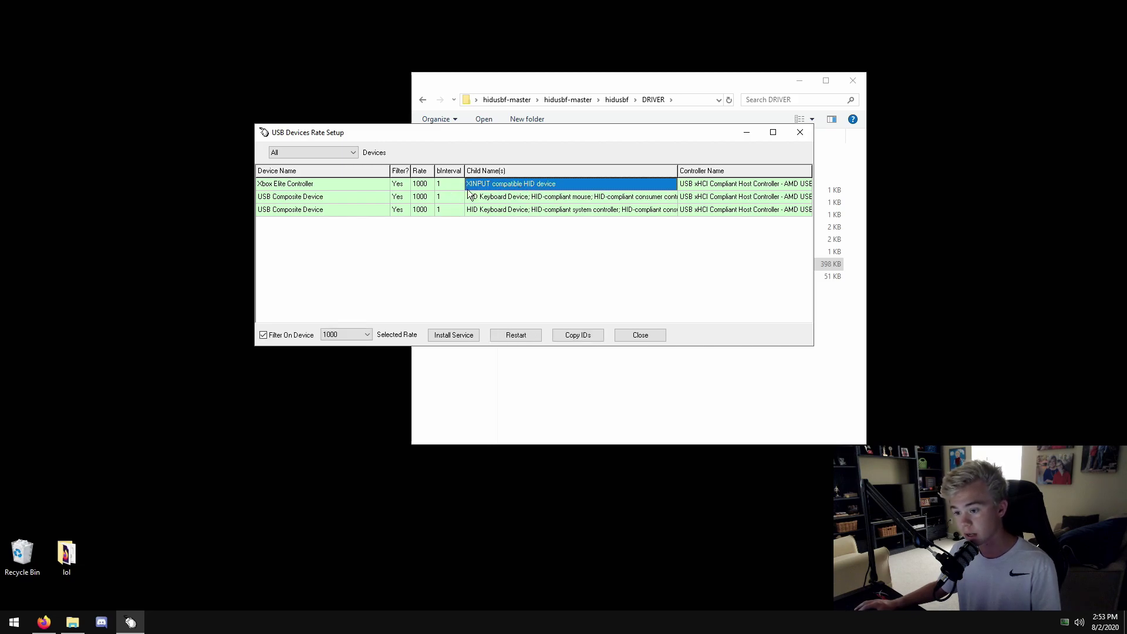
# - Adjust the Child Name(s) and Controller Name column widths to read the full controller name for the Xbox Elite Controller
pyautogui.click(295, 182)
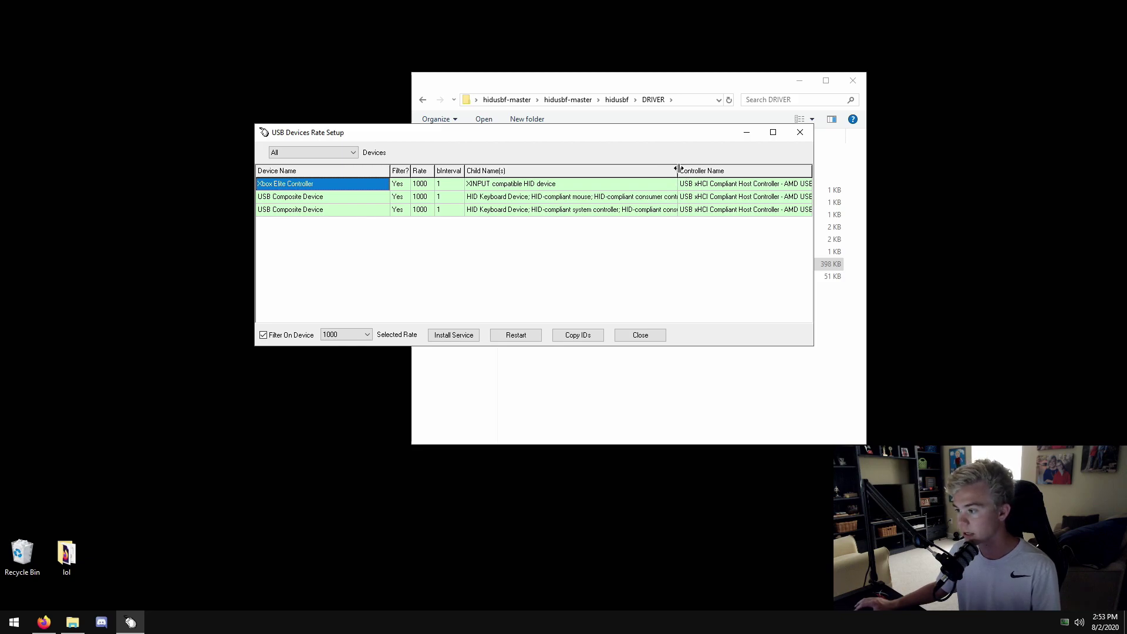
pyautogui.moveTo(678, 170); pyautogui.dragTo(536, 166)
pyautogui.moveTo(656, 172); pyautogui.dragTo(668, 172)
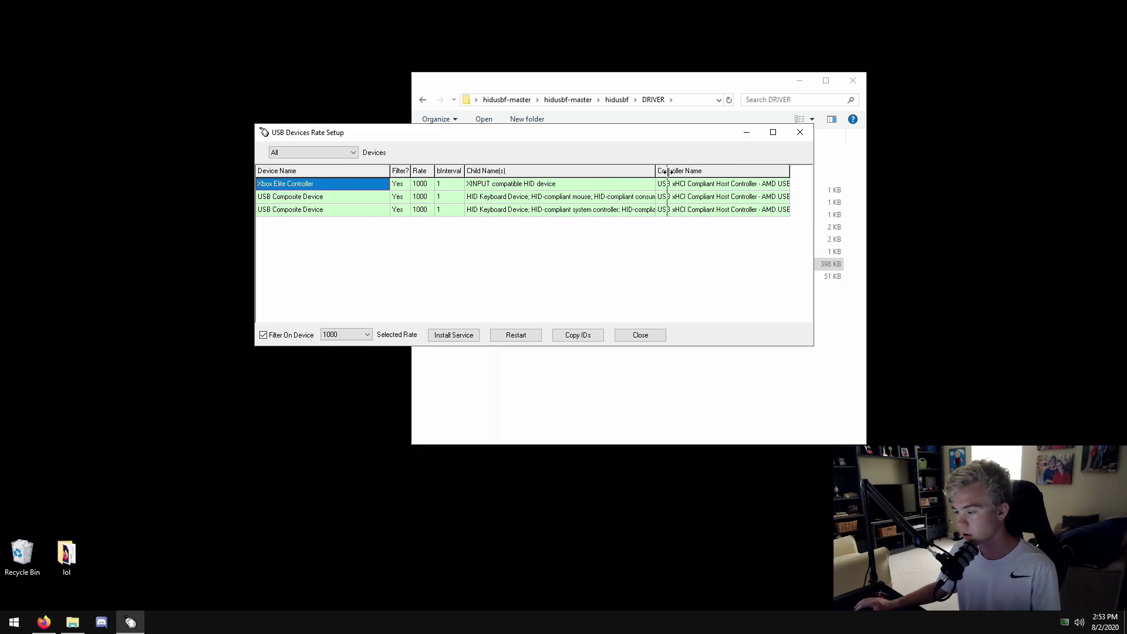
pyautogui.doubleClick(802, 170)
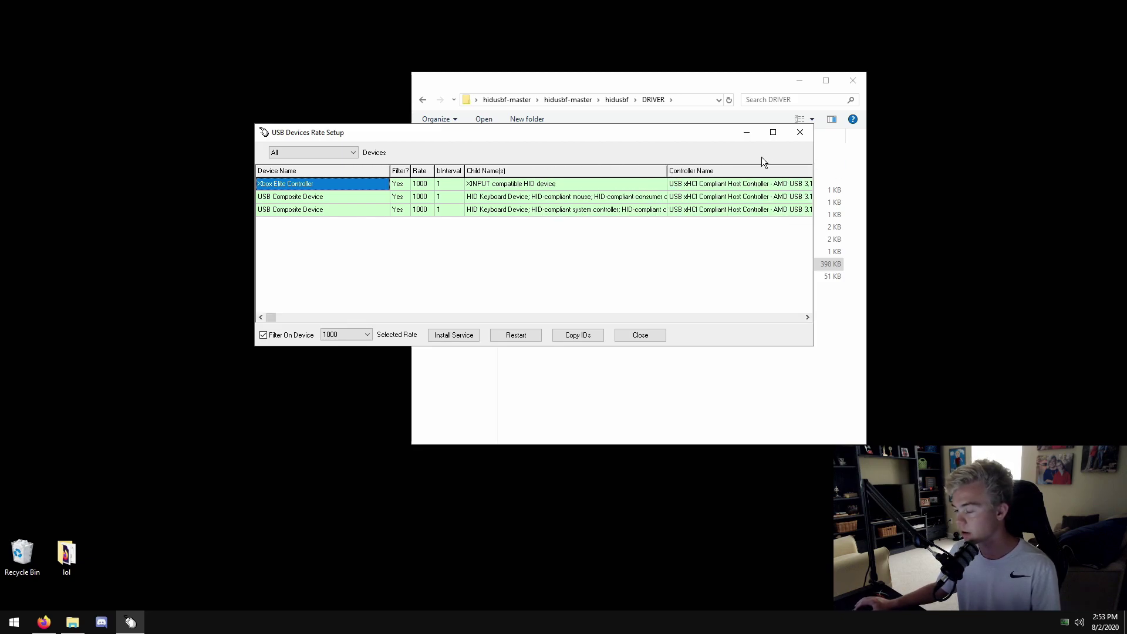
pyautogui.moveTo(276, 320); pyautogui.dragTo(808, 317)
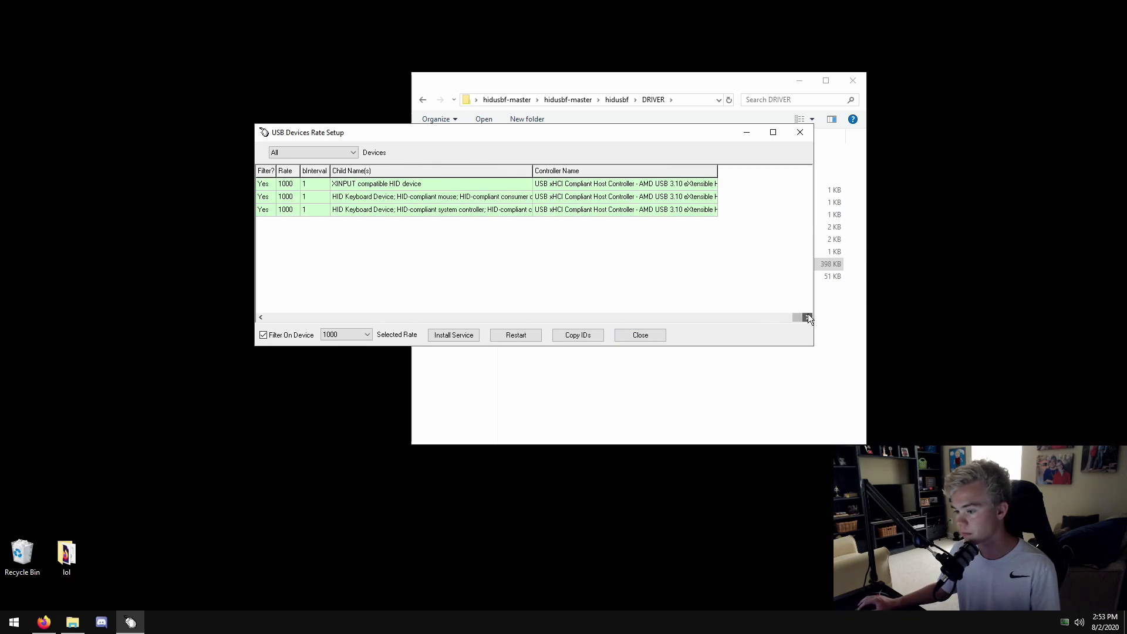
pyautogui.doubleClick(717, 171)
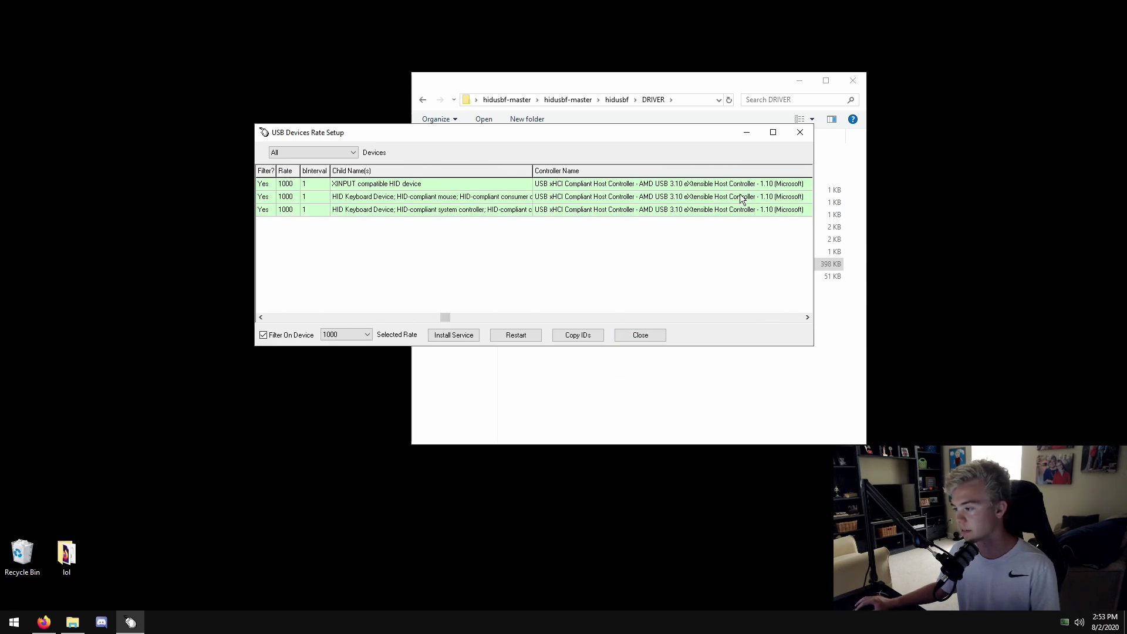
pyautogui.click(616, 242)
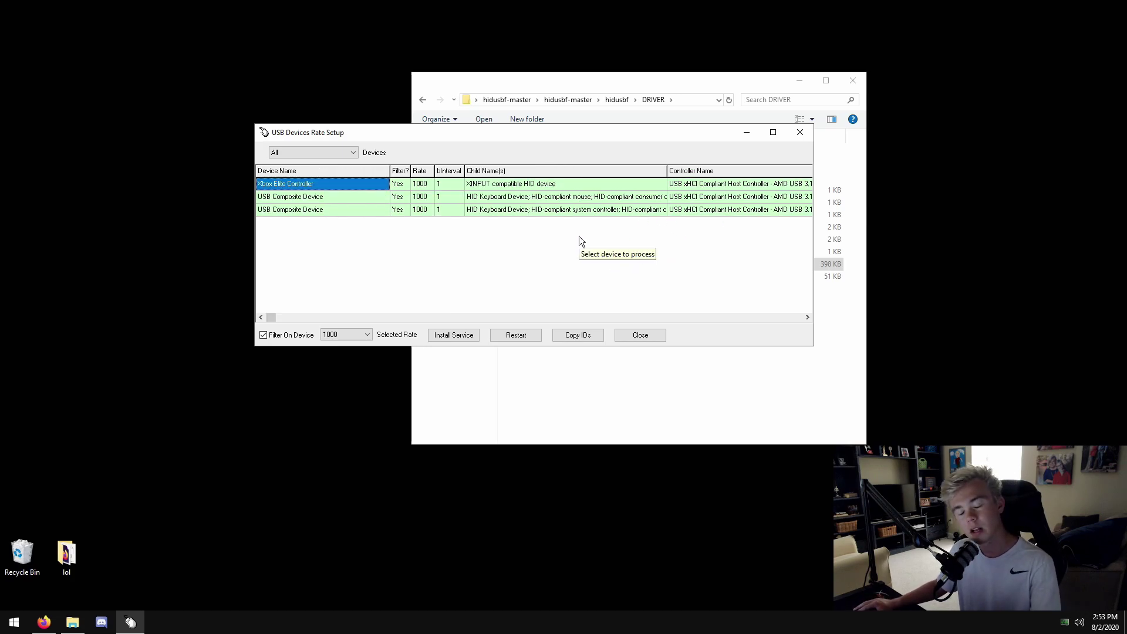
# - Close USB Devices Rate Setup, go back up to the outer hidusbf-master folder and close its window
pyautogui.click(640, 335)
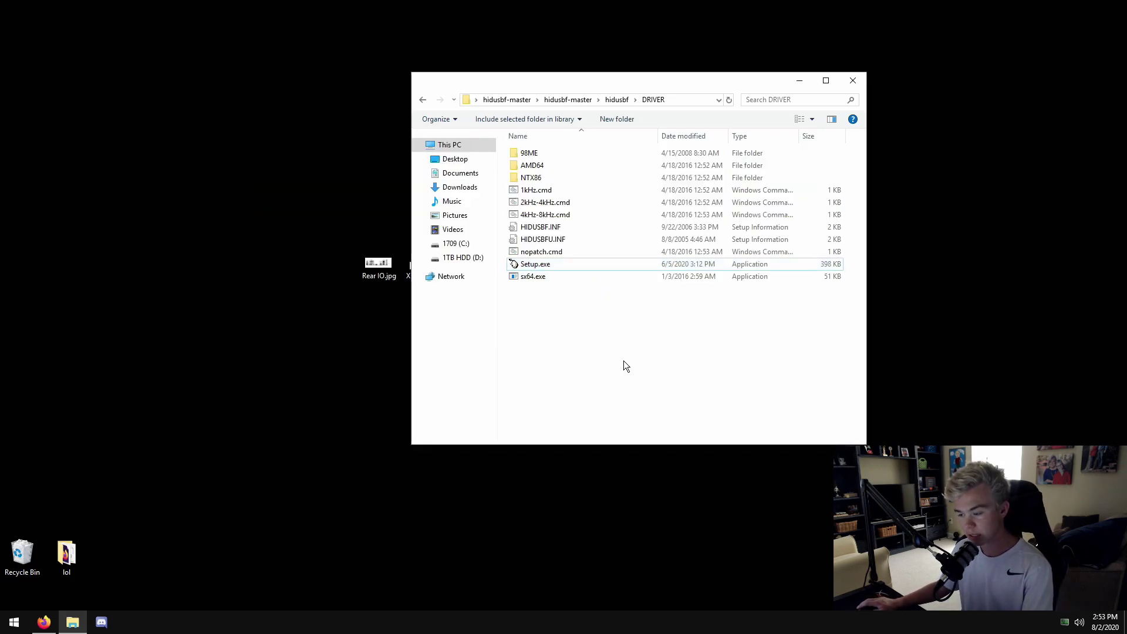
pyautogui.press('BackSpace')
pyautogui.press('BackSpace')
pyautogui.press('BackSpace')
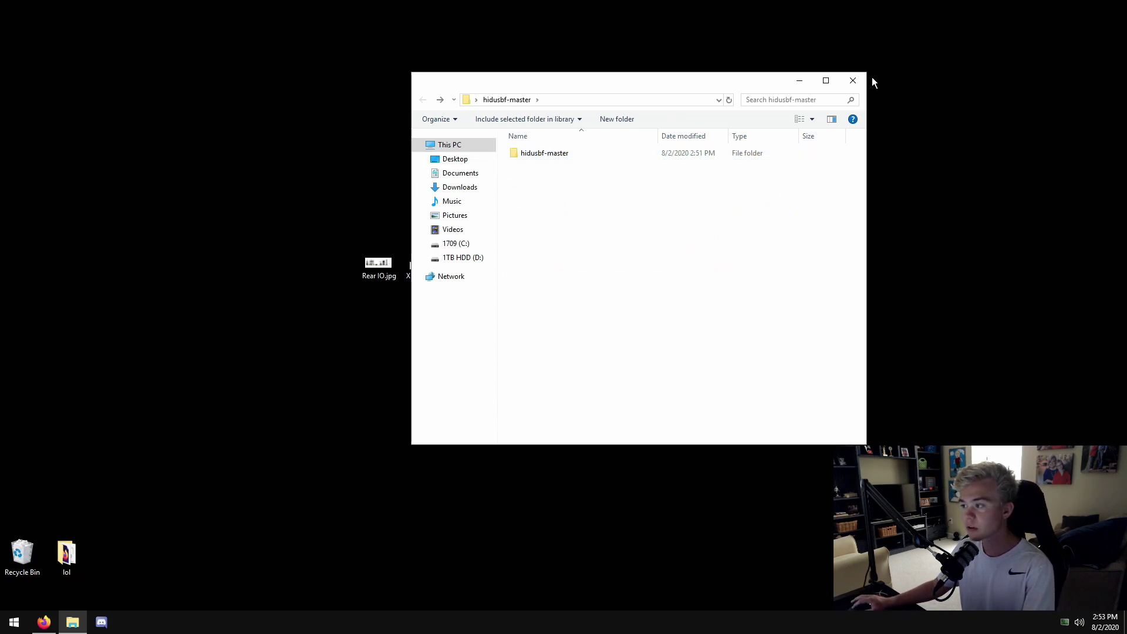
pyautogui.click(865, 81)
# - Try running XInputTest_4000_Samples.exe from the XInputTest folder, exit the test and minimize the folder window
pyautogui.doubleClick(646, 263)
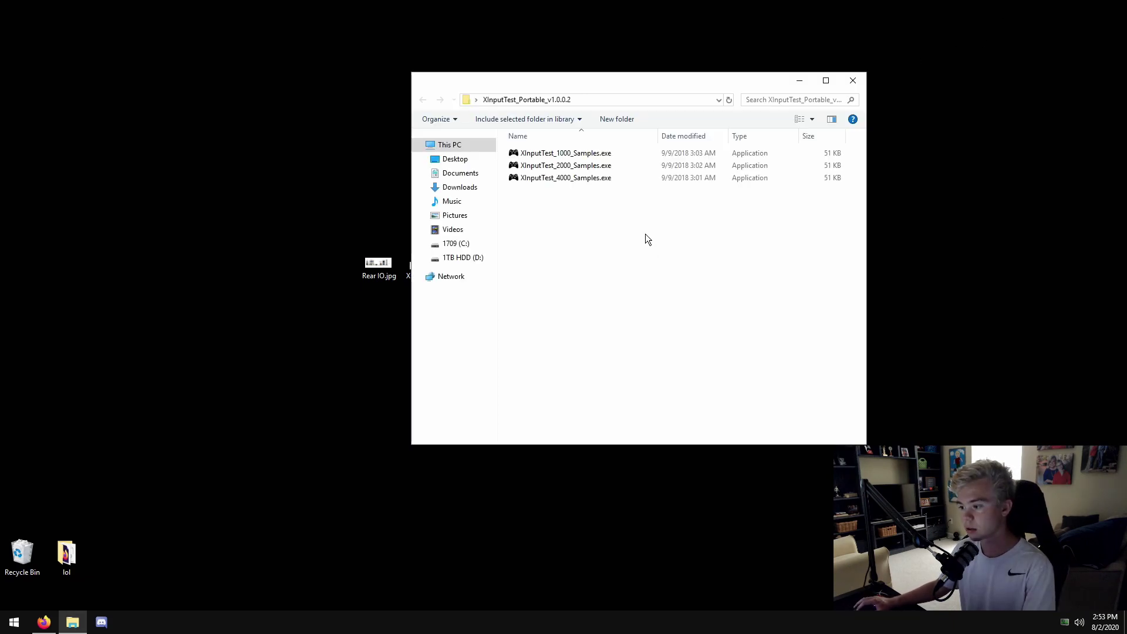
pyautogui.doubleClick(530, 179)
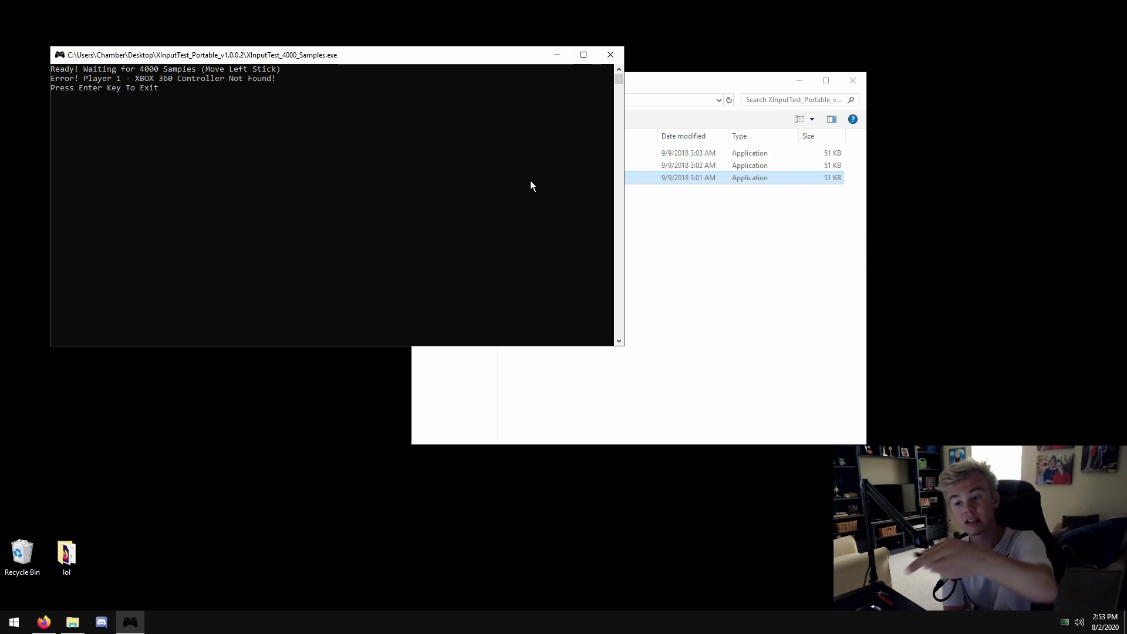
pyautogui.press('Return')
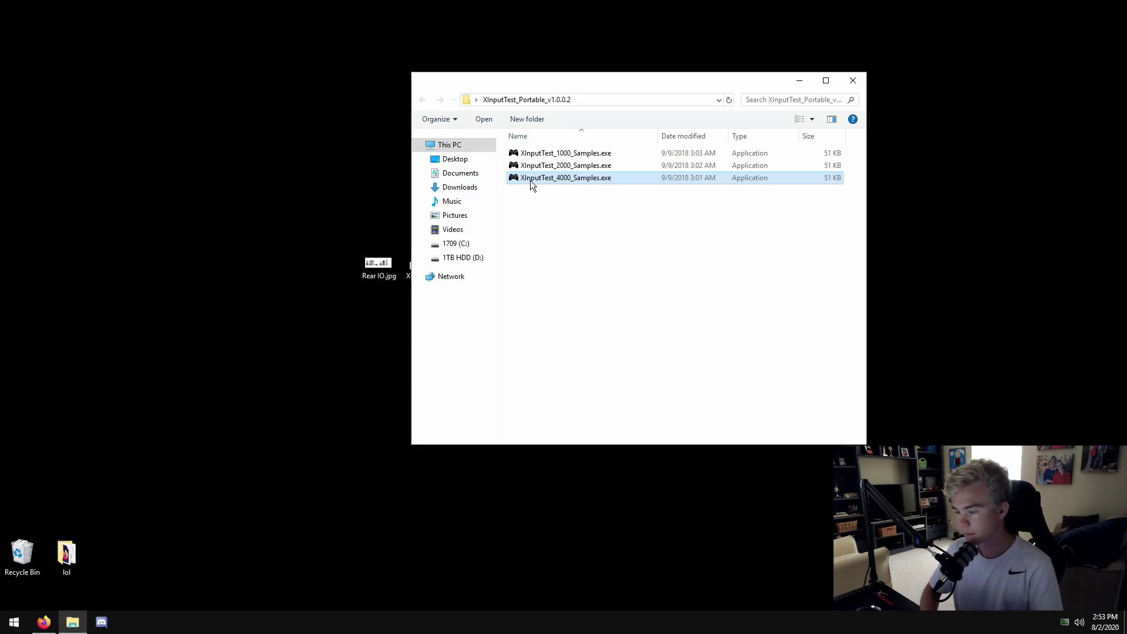
pyautogui.click(799, 81)
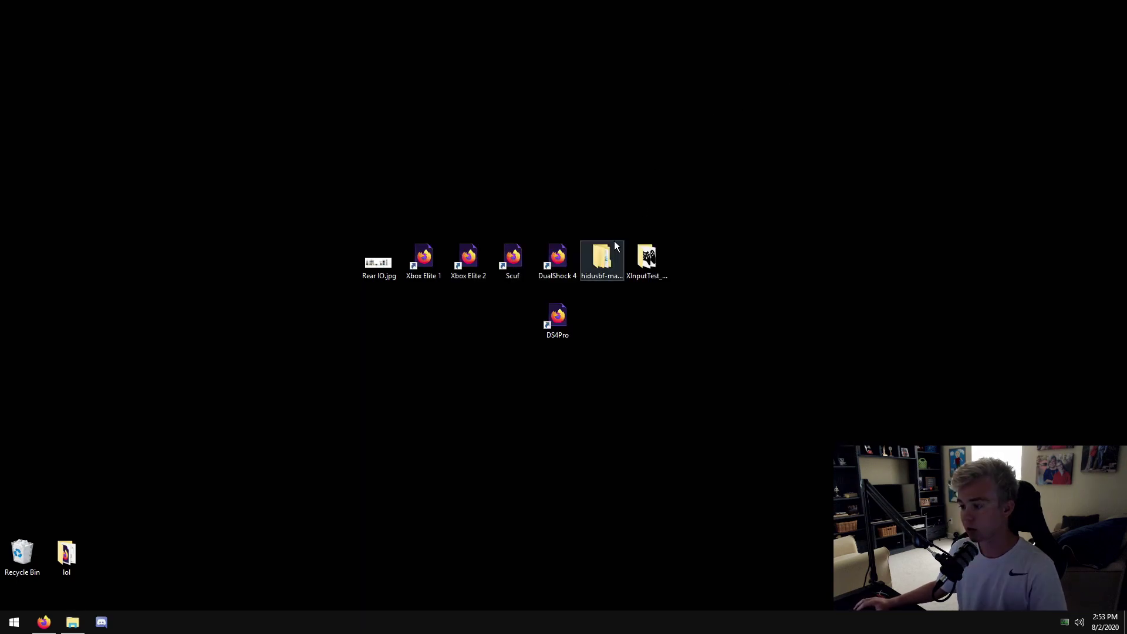
# - Reopen Setup.exe from the hidusbf DRIVER folder, check the Xbox Elite Controller's filter and rate, and close both windows
pyautogui.doubleClick(605, 250)
pyautogui.doubleClick(517, 168)
pyautogui.doubleClick(525, 169)
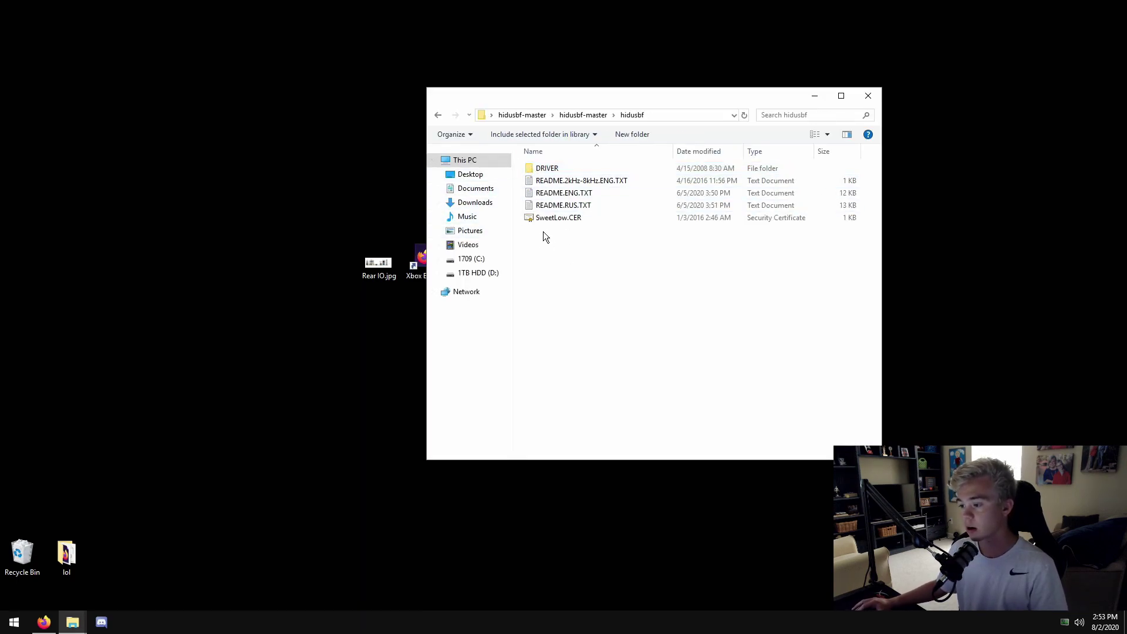
pyautogui.doubleClick(549, 171)
pyautogui.doubleClick(532, 279)
pyautogui.click(364, 233)
pyautogui.click(341, 288)
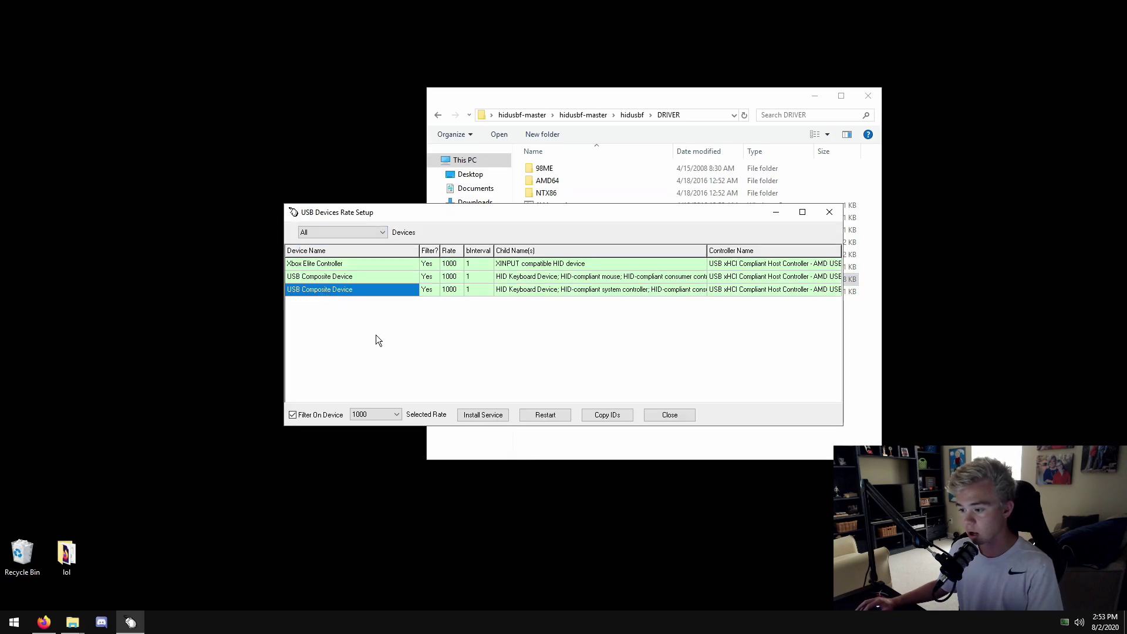
pyautogui.click(355, 263)
pyautogui.click(829, 212)
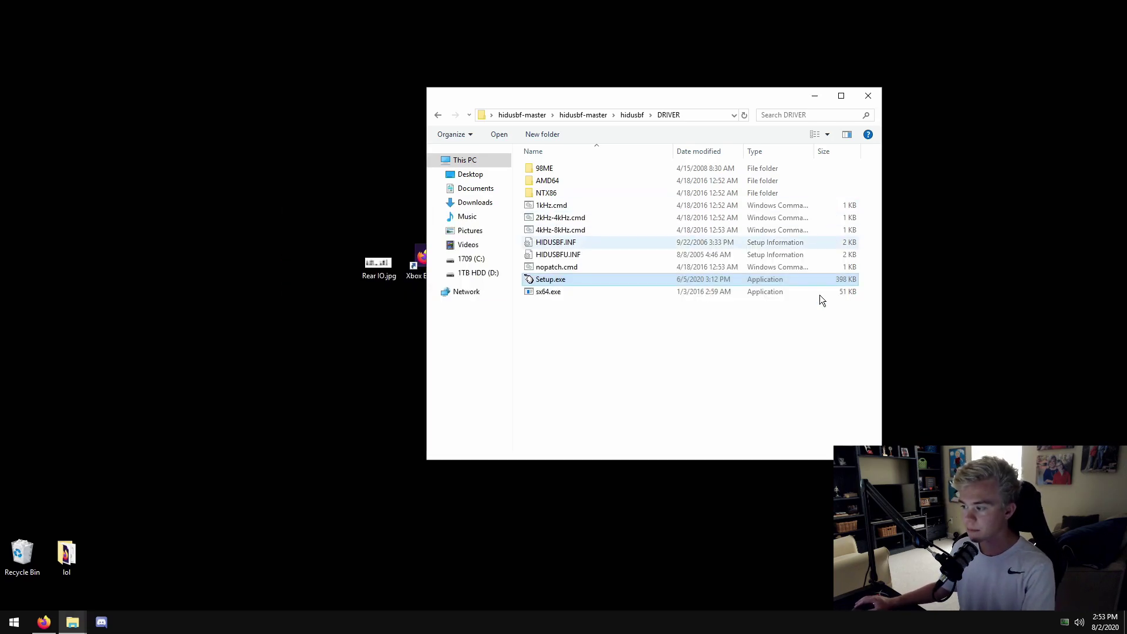
pyautogui.click(868, 96)
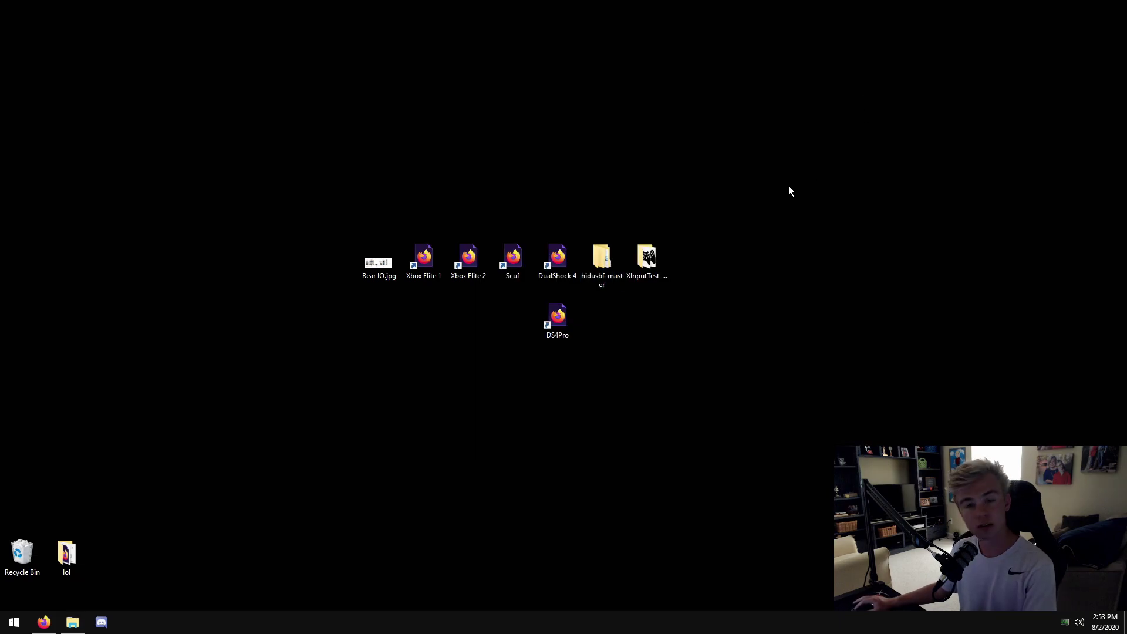
# - Run XInputTest_4000_Samples.exe from the XInputTest folder again and examine the listed sample durations by highlighting blocks of them
pyautogui.doubleClick(661, 256)
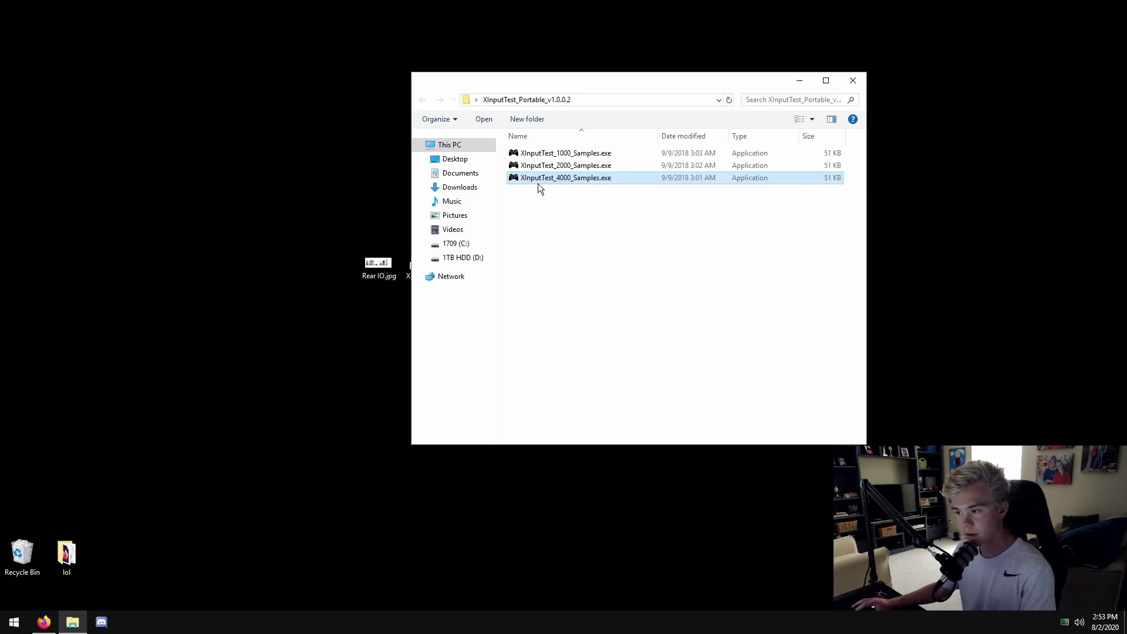
pyautogui.doubleClick(563, 180)
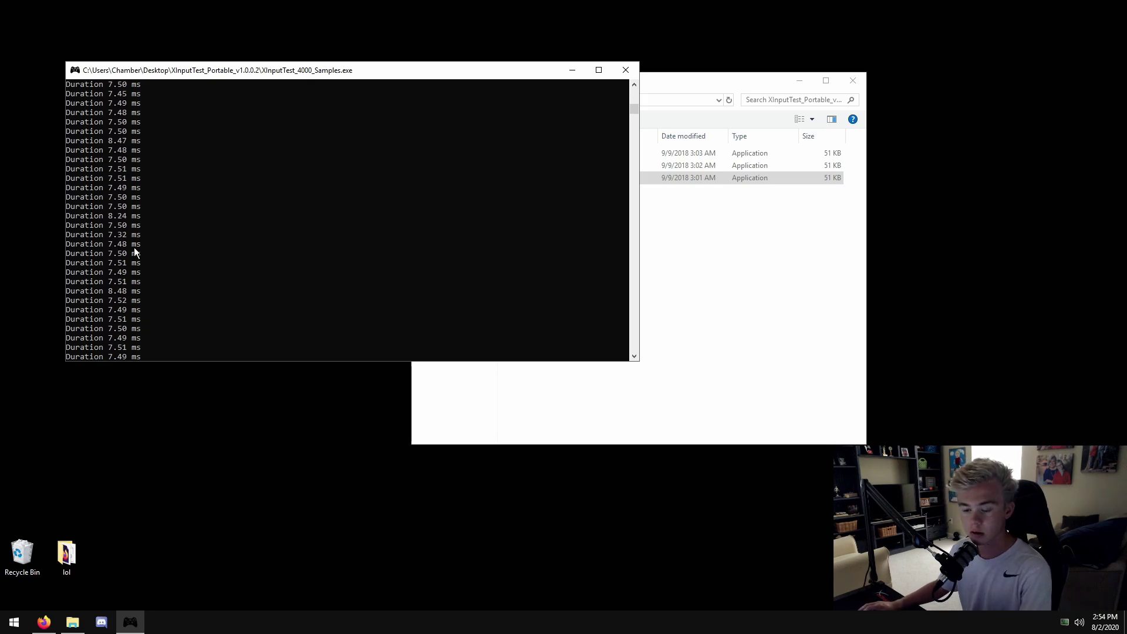
pyautogui.moveTo(135, 251); pyautogui.dragTo(68, 209)
pyautogui.click(167, 263)
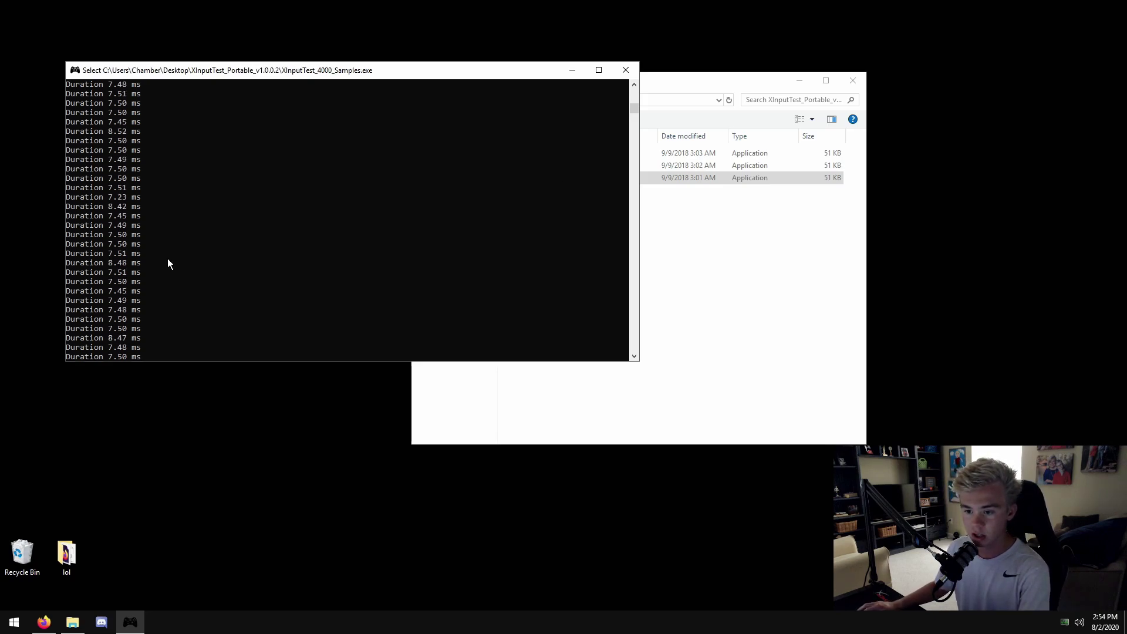
pyautogui.moveTo(171, 256); pyautogui.dragTo(67, 140)
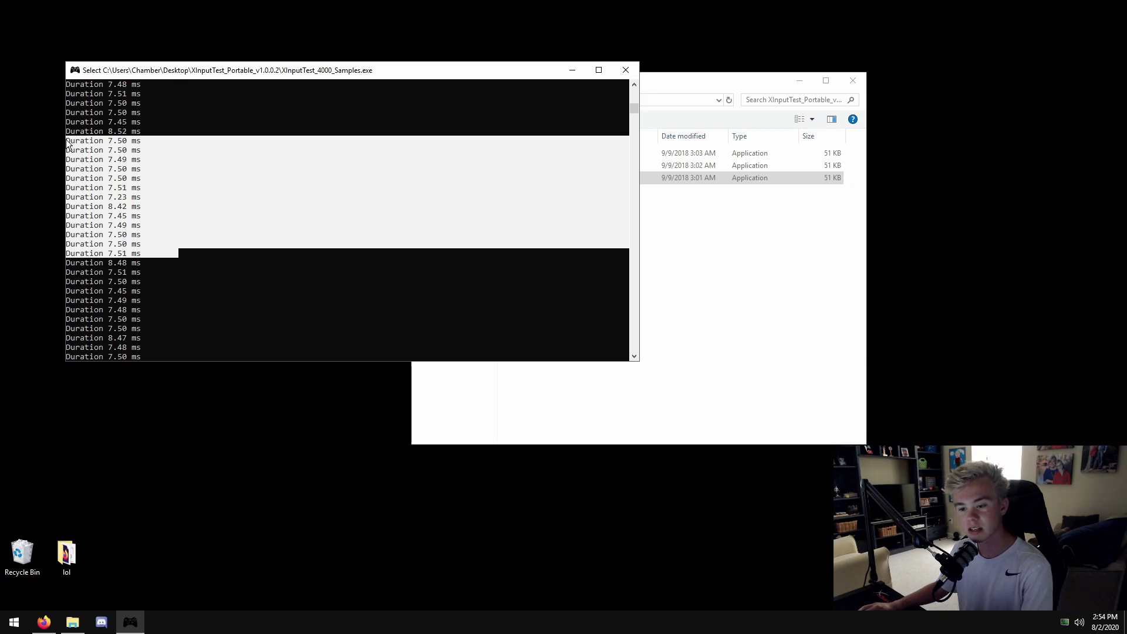
pyautogui.rightClick(83, 197)
pyautogui.moveTo(66, 158); pyautogui.dragTo(162, 274)
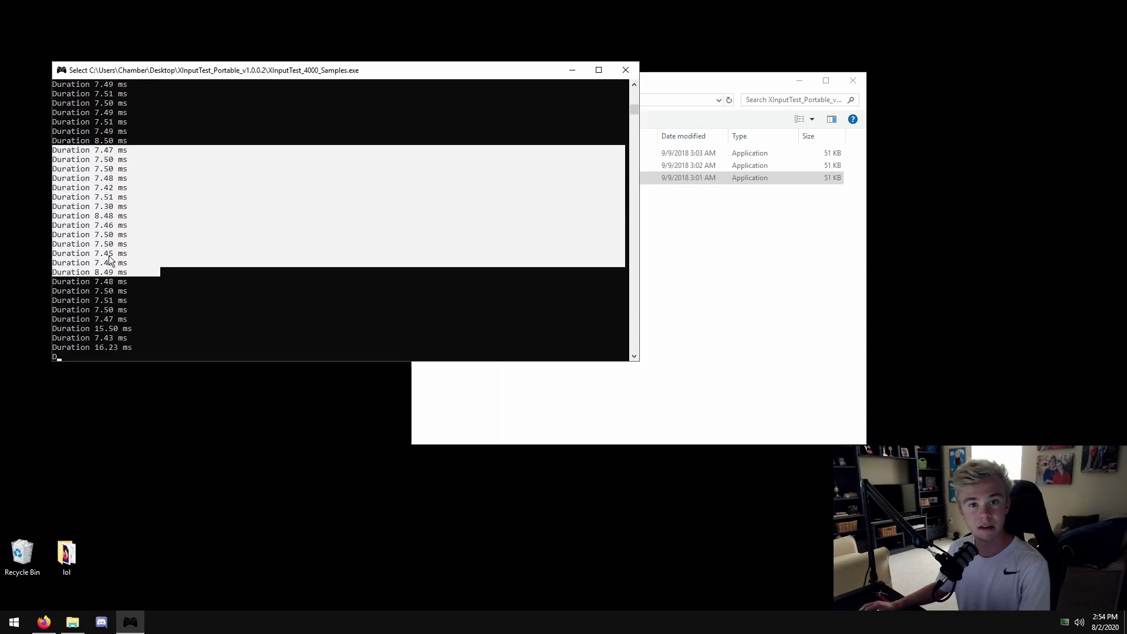
pyautogui.moveTo(128, 276); pyautogui.dragTo(27, 166)
pyautogui.click(89, 187)
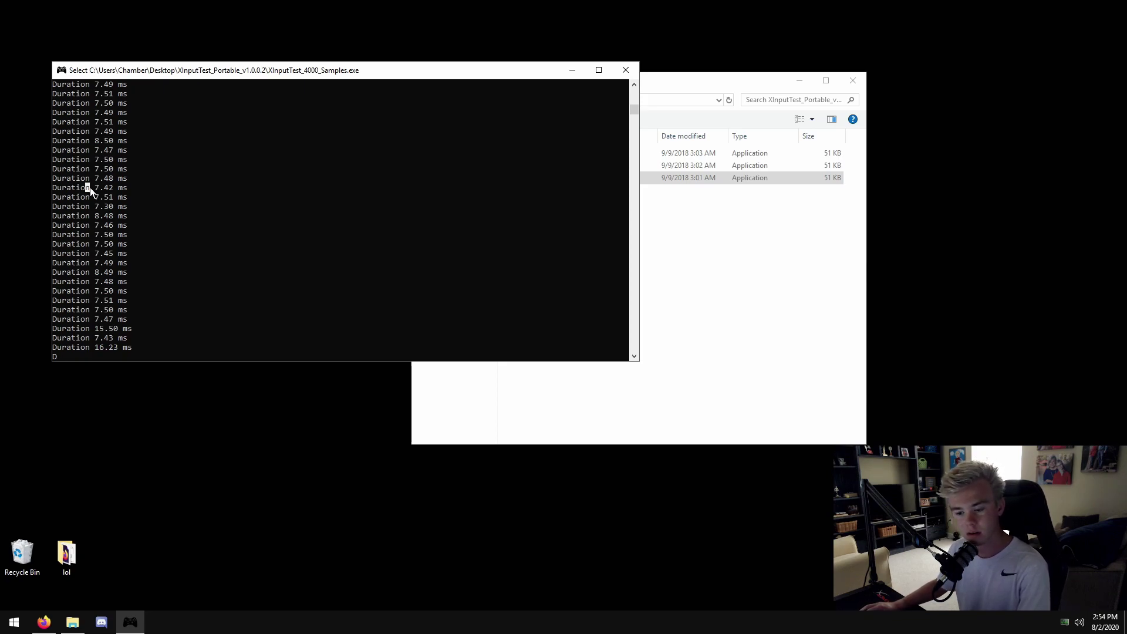
pyautogui.click(118, 242)
pyautogui.moveTo(108, 223); pyautogui.dragTo(114, 228)
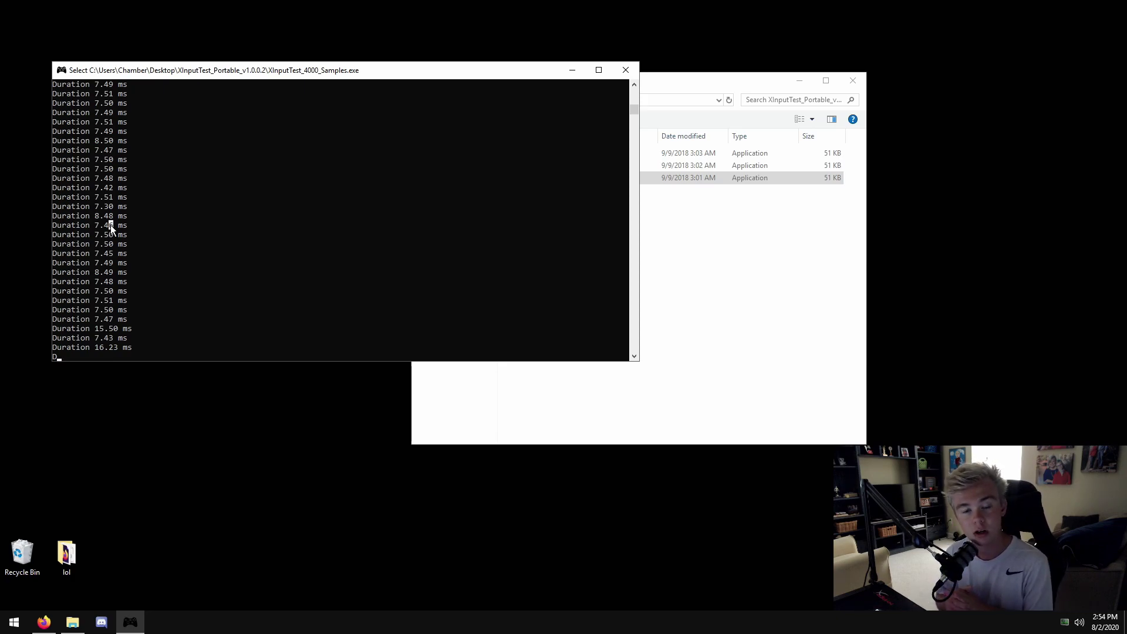
# - Close the XInputTest console and the XInputTest folder window
pyautogui.click(619, 69)
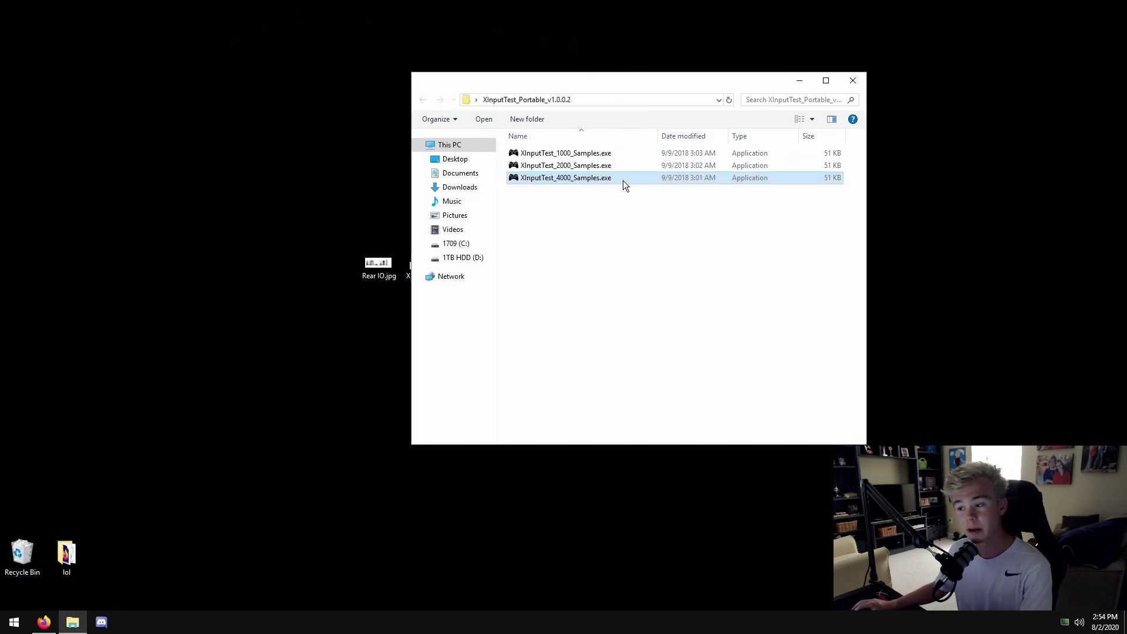
pyautogui.click(853, 80)
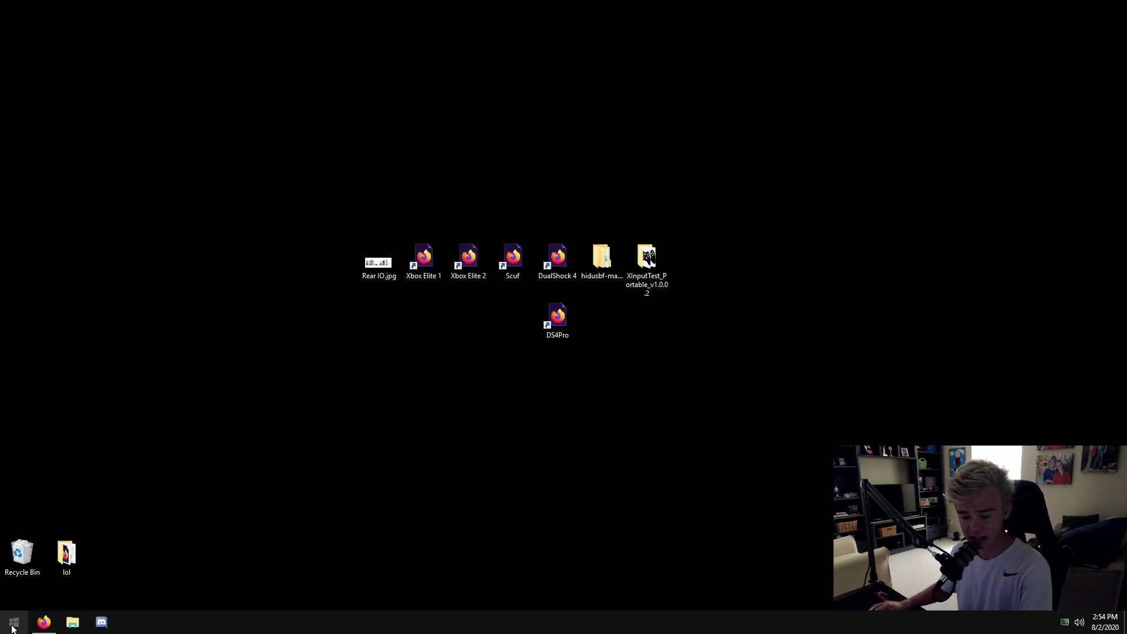
pyautogui.moveTo(39, 620)
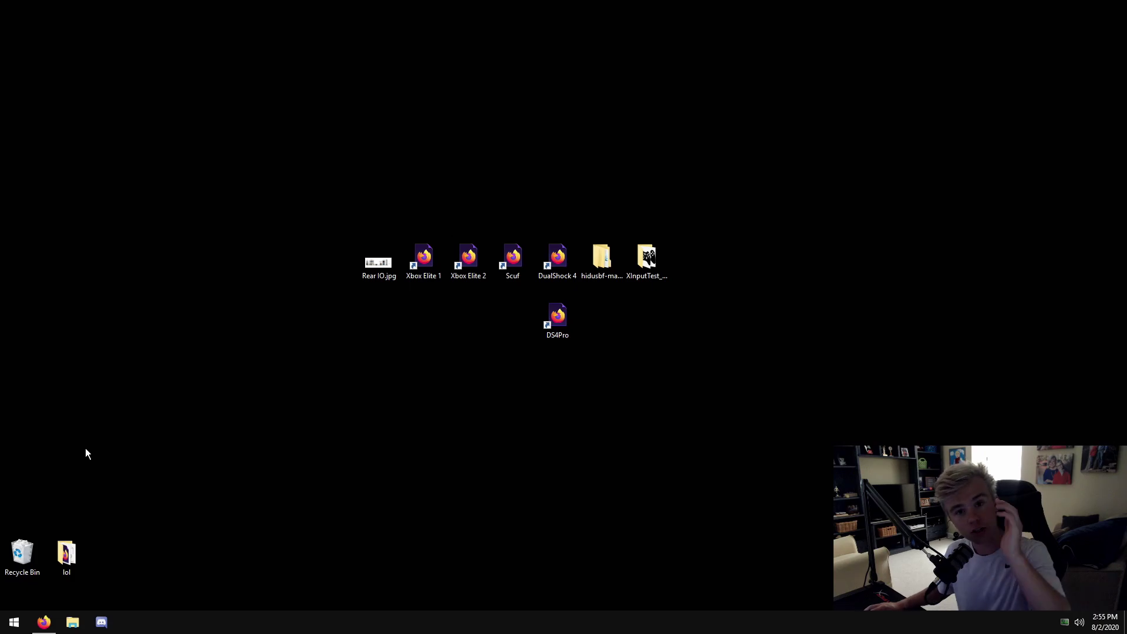
# - Switch to Firefox and search for "xbox bluetooth dongle" in a new tab
pyautogui.click(44, 623)
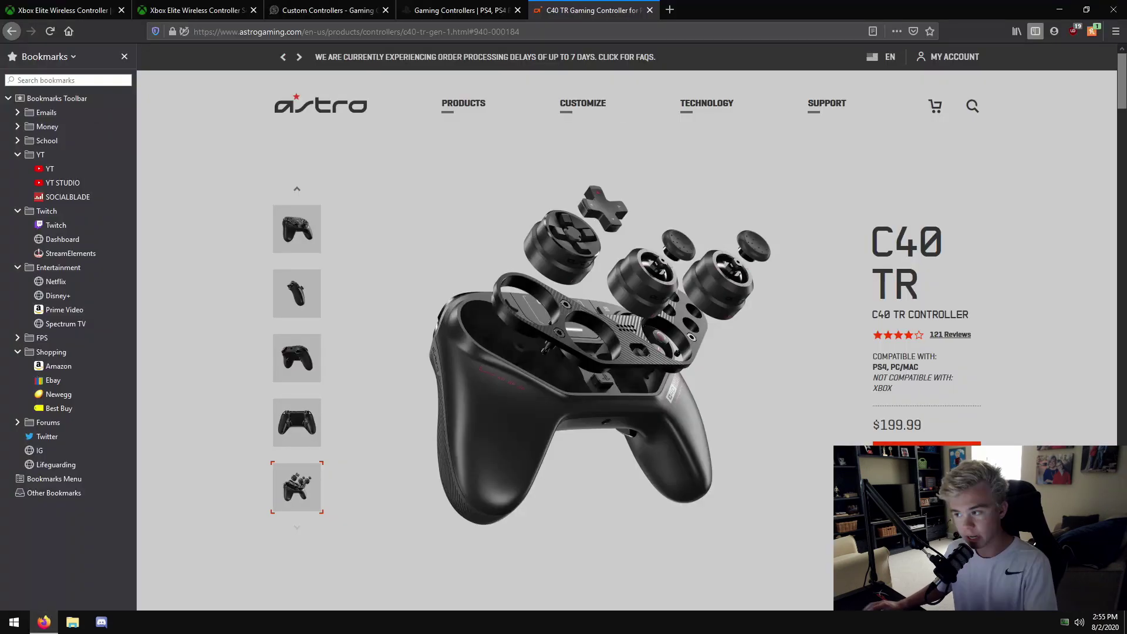
pyautogui.click(670, 10)
pyautogui.write('xbox bluetooth dongl')
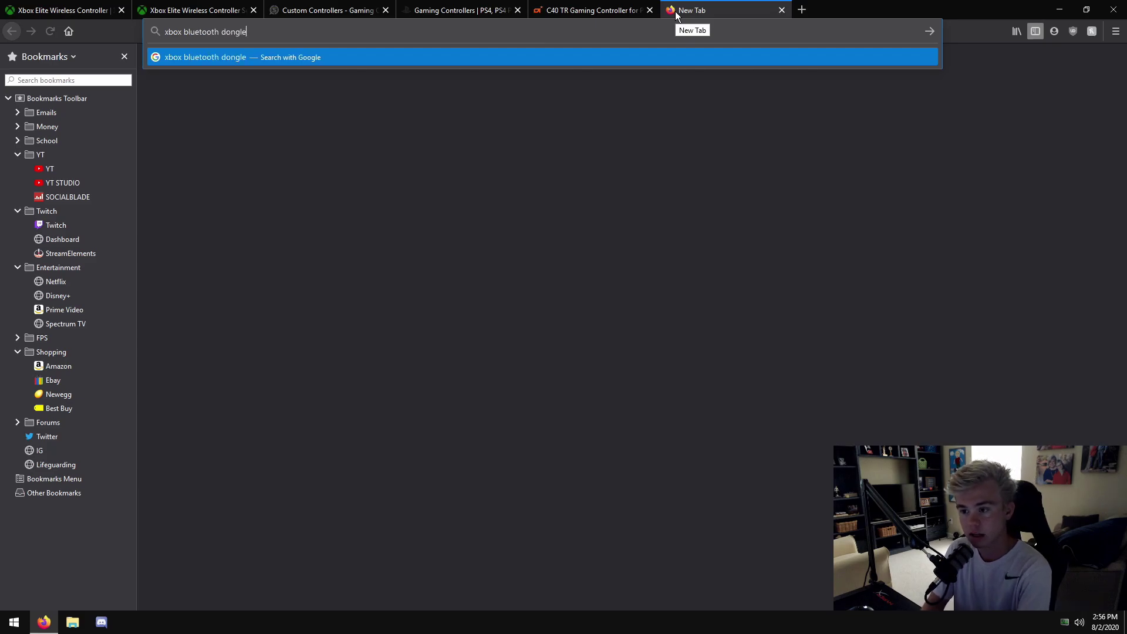
pyautogui.write('e')
pyautogui.press('Return')
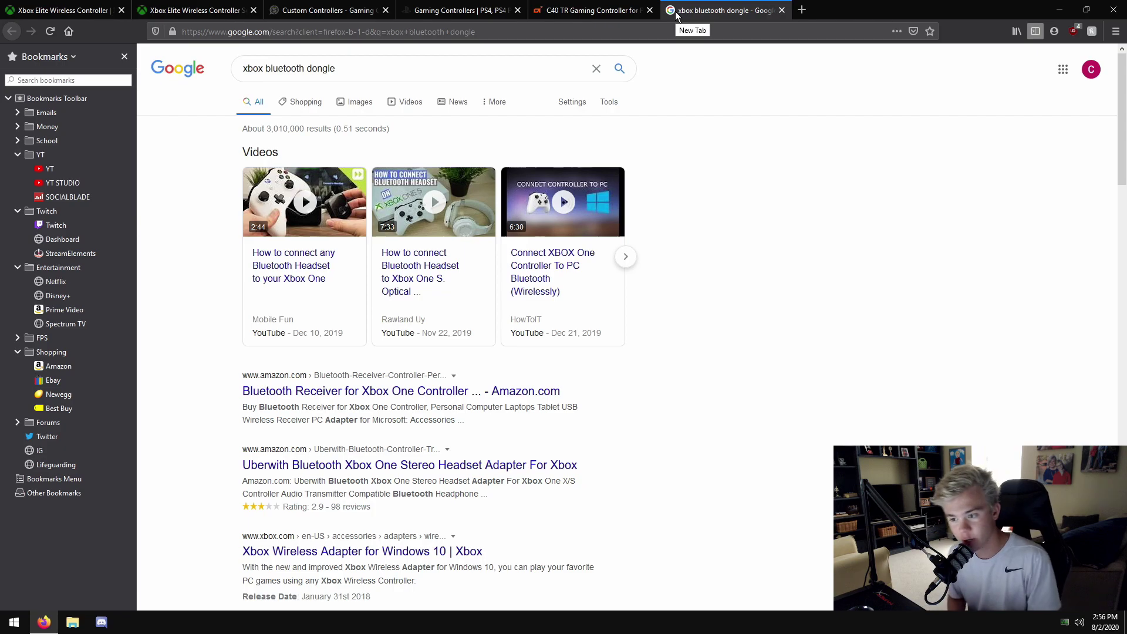
# - Check the Amazon page of the Bluetooth Receiver for Xbox One Controller and return to the search results
pyautogui.click(410, 390)
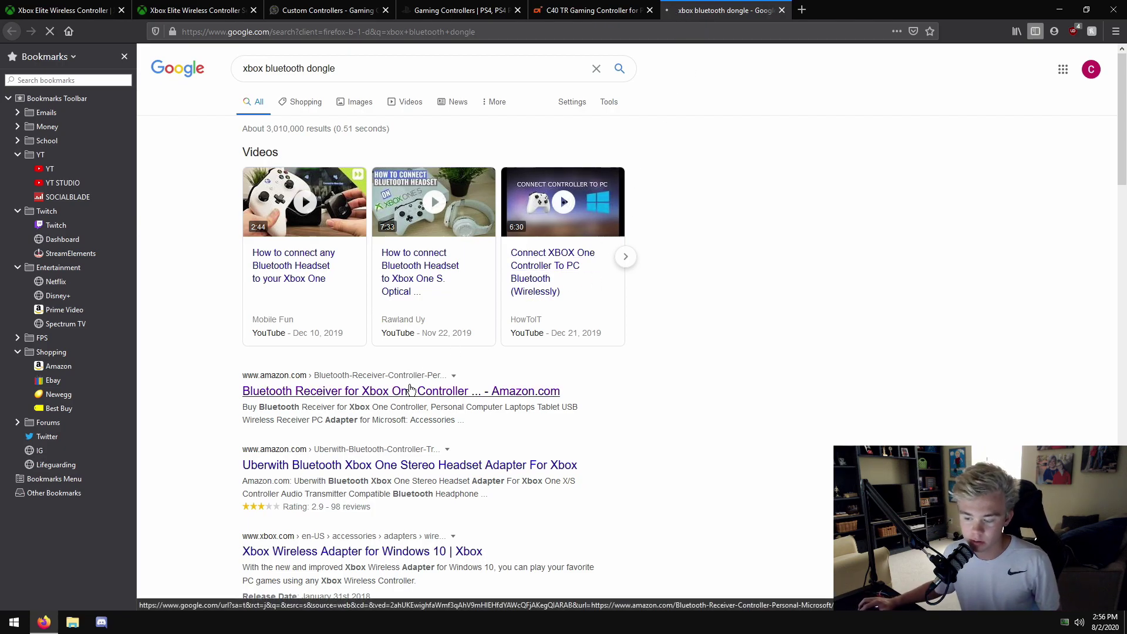
pyautogui.scroll(-2, 543, 477)
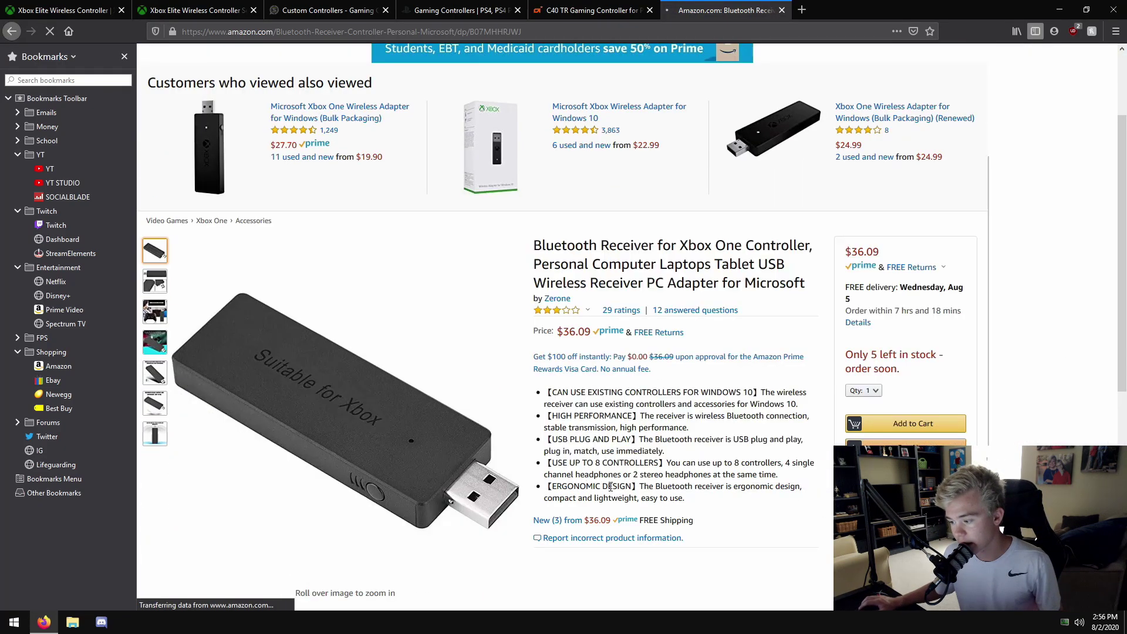
pyautogui.hotkey('alt', 'Left')
# - Open the xbox.com result for the Xbox Wireless Adapter for Windows 10 and review its pictures, description and specifications
pyautogui.scroll(-1, 393, 575)
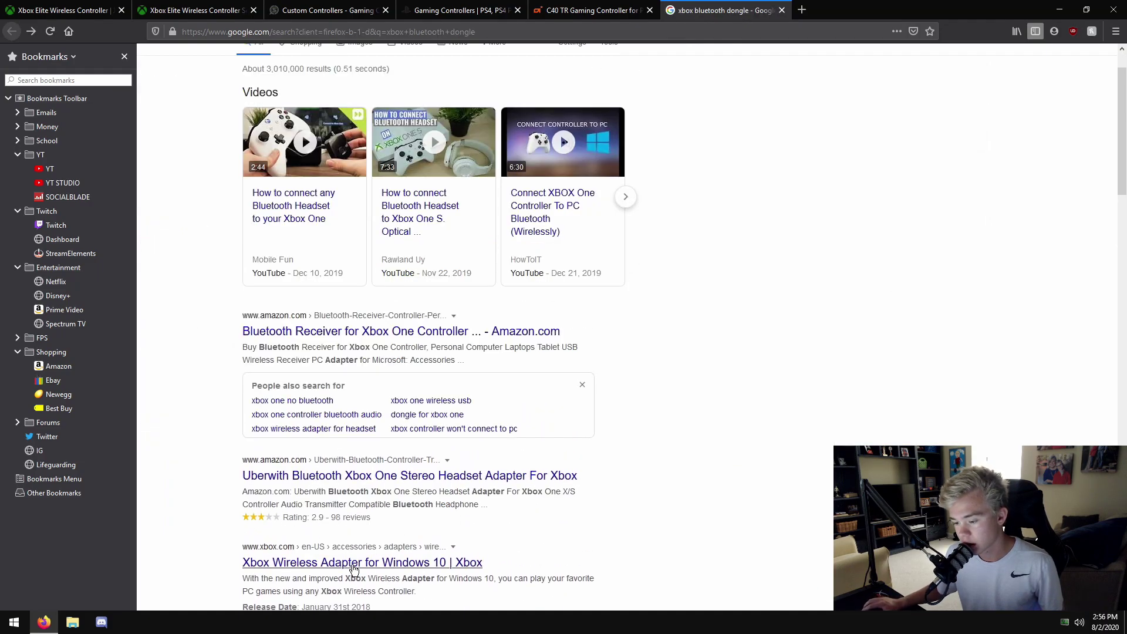
pyautogui.scroll(-1, 392, 576)
pyautogui.click(406, 434)
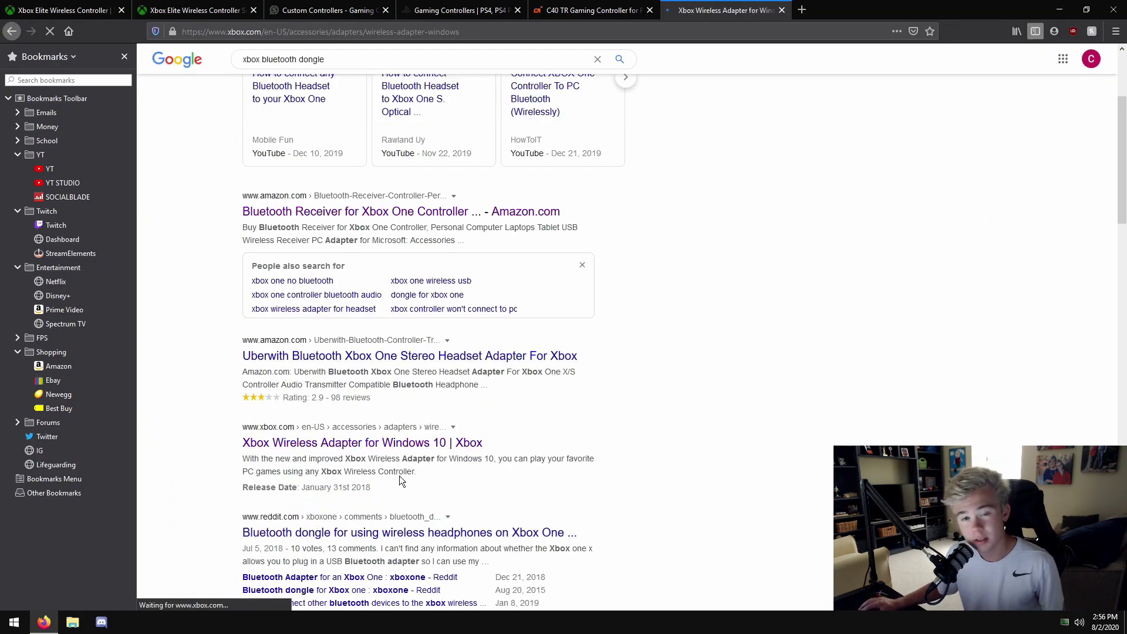
pyautogui.scroll(-5, 441, 364)
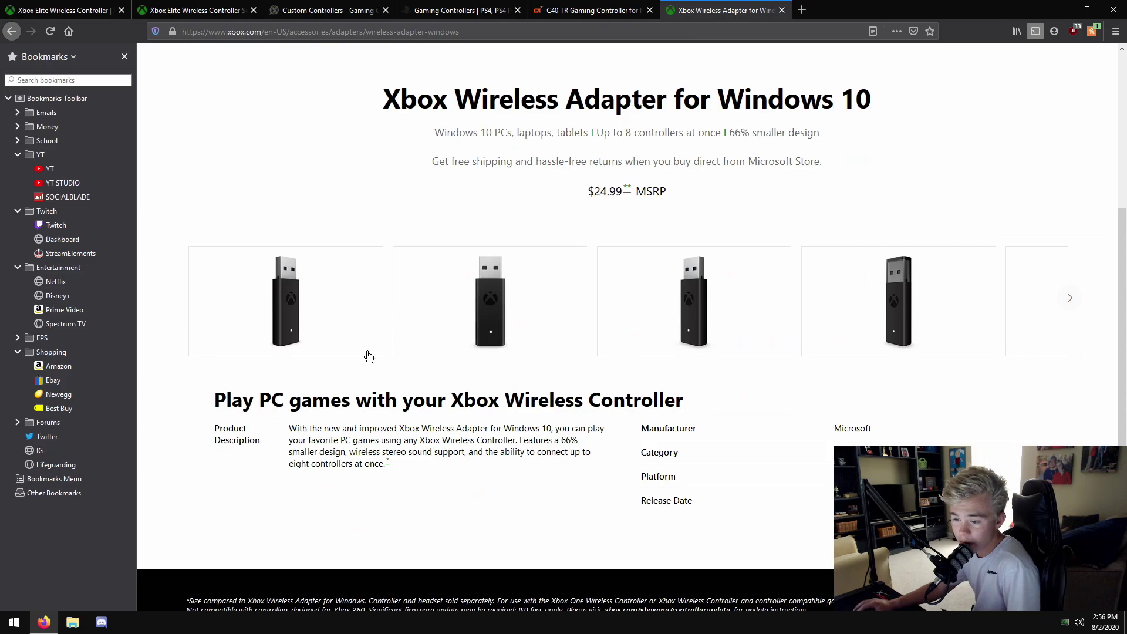
pyautogui.scroll(-2, 683, 408)
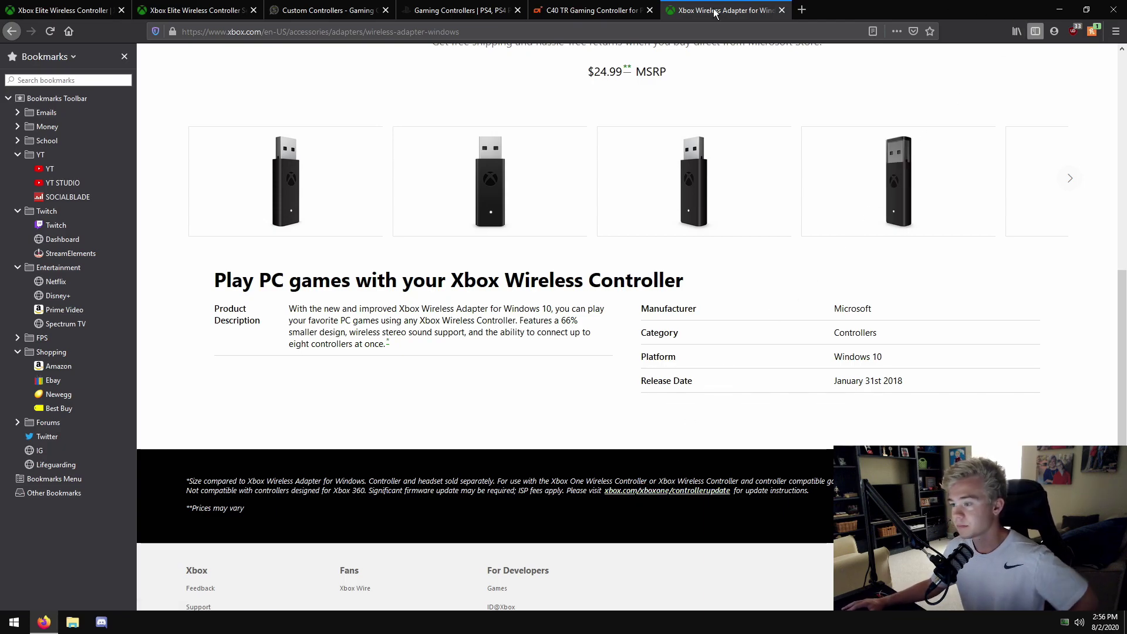
# - Review the Astro C40 TR controller's product page, including its compatibility and price details
pyautogui.click(621, 8)
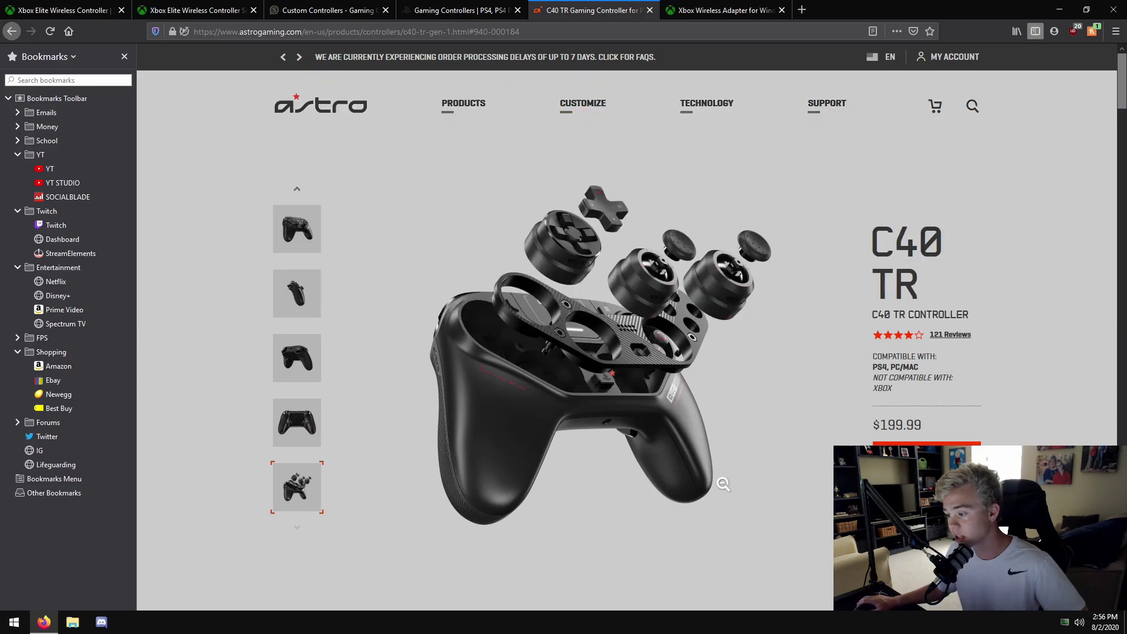
pyautogui.scroll(-2, 557, 395)
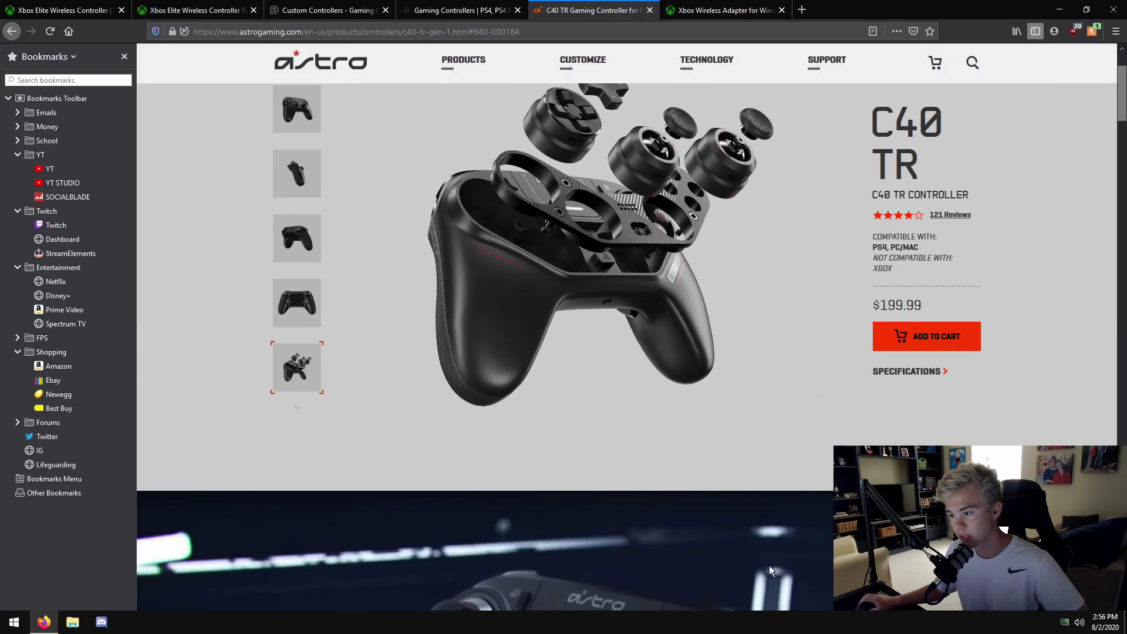
pyautogui.scroll(2, 773, 571)
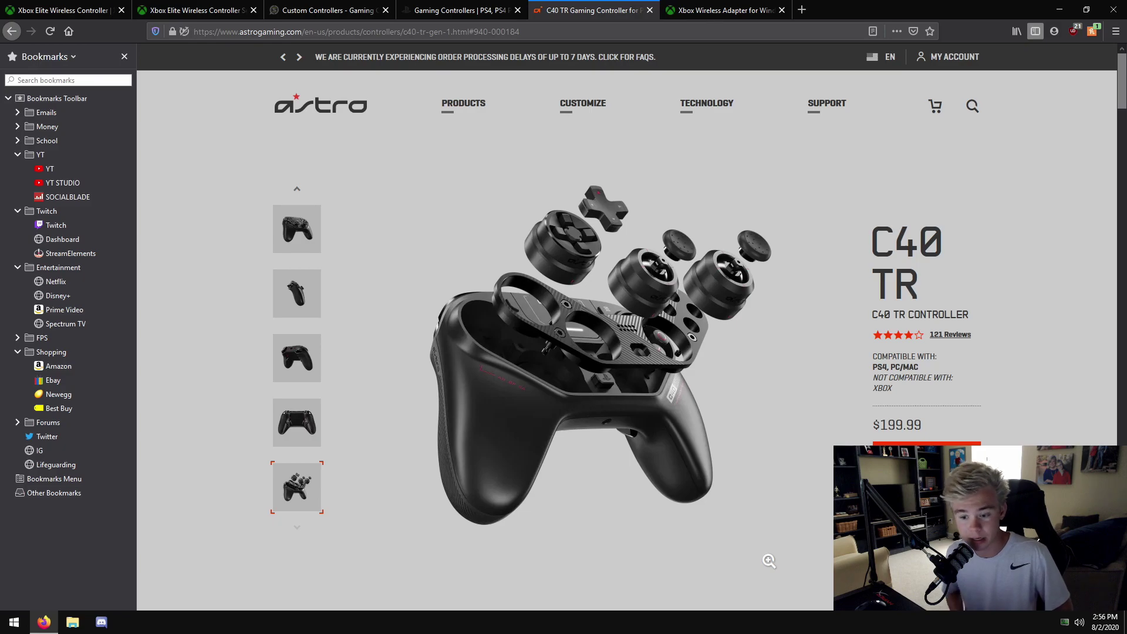
# - Look through the DualShock 4 and C40 TR Controller entries on the PlayStation gaming controllers page, highlighting the C40 TR description
pyautogui.click(452, 10)
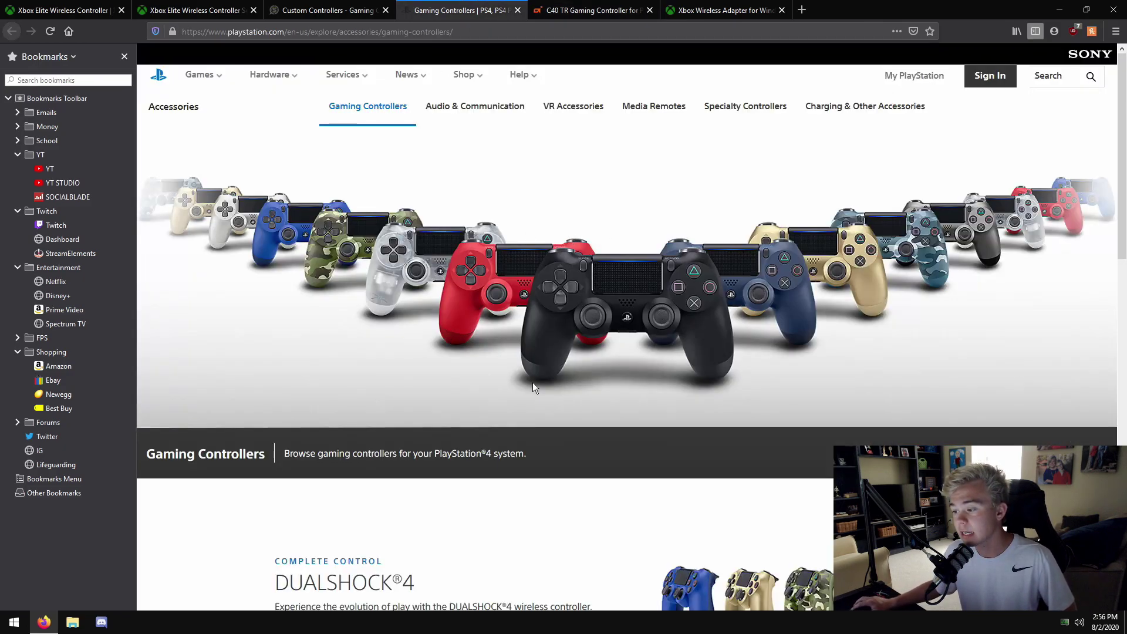
pyautogui.scroll(-6, 574, 387)
pyautogui.scroll(-1, 536, 369)
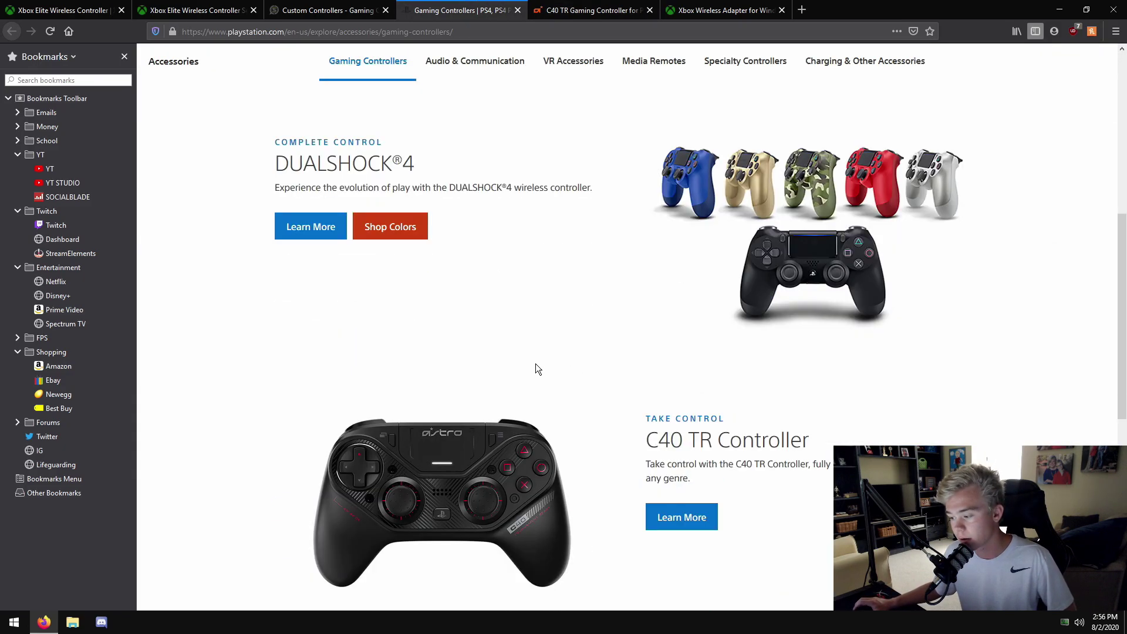
pyautogui.scroll(-6, 527, 352)
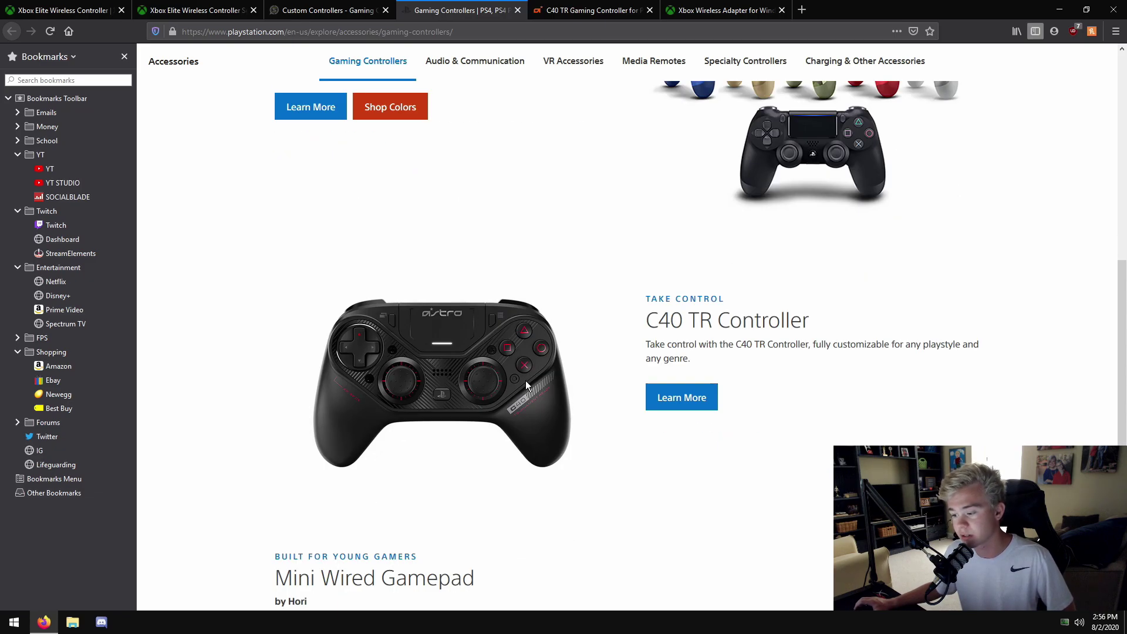
pyautogui.scroll(3, 460, 387)
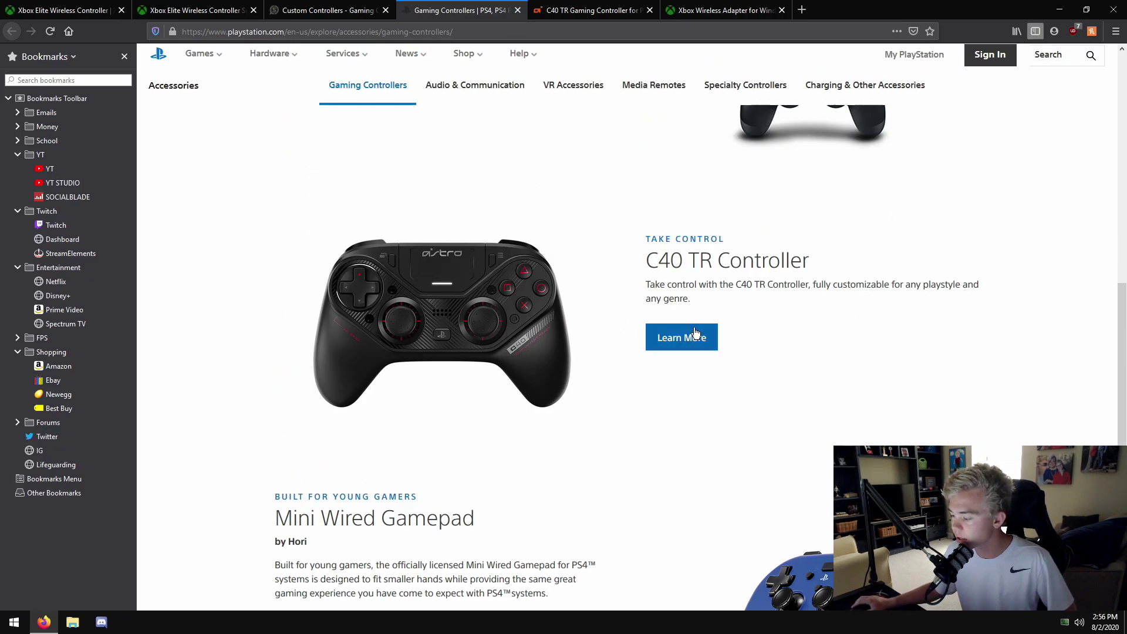
pyautogui.moveTo(700, 304); pyautogui.dragTo(603, 279)
pyautogui.click(698, 403)
# - Read the Mini Wired Gamepad description by highlighting it, and return to the DualShock 4 entry on the same page
pyautogui.scroll(-5, 697, 402)
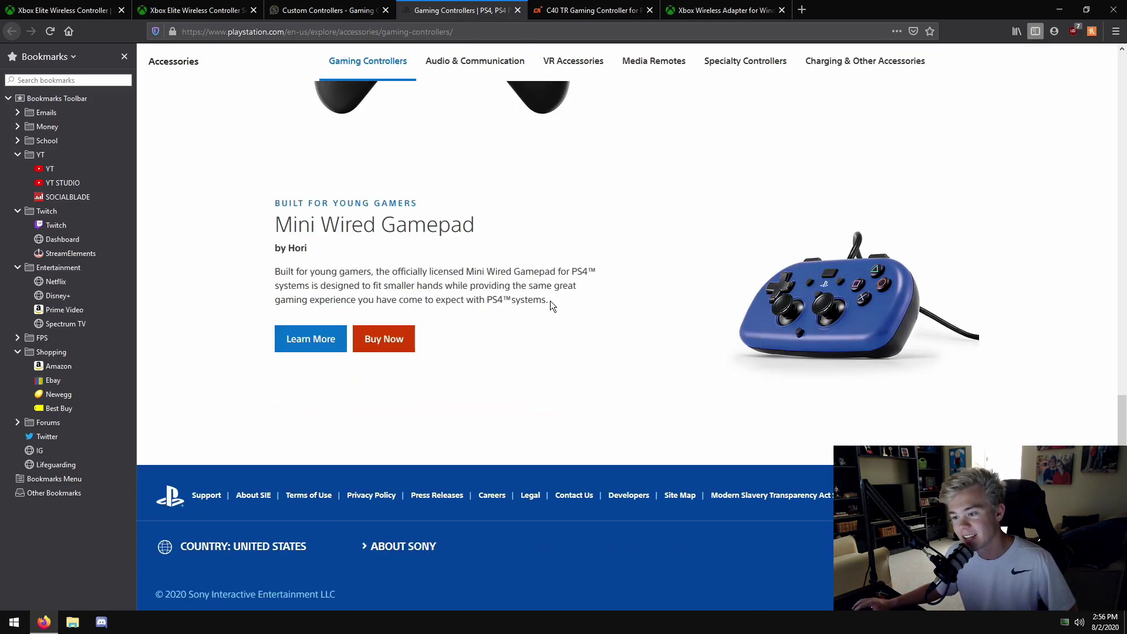
pyautogui.moveTo(552, 302); pyautogui.dragTo(296, 274)
pyautogui.click(338, 284)
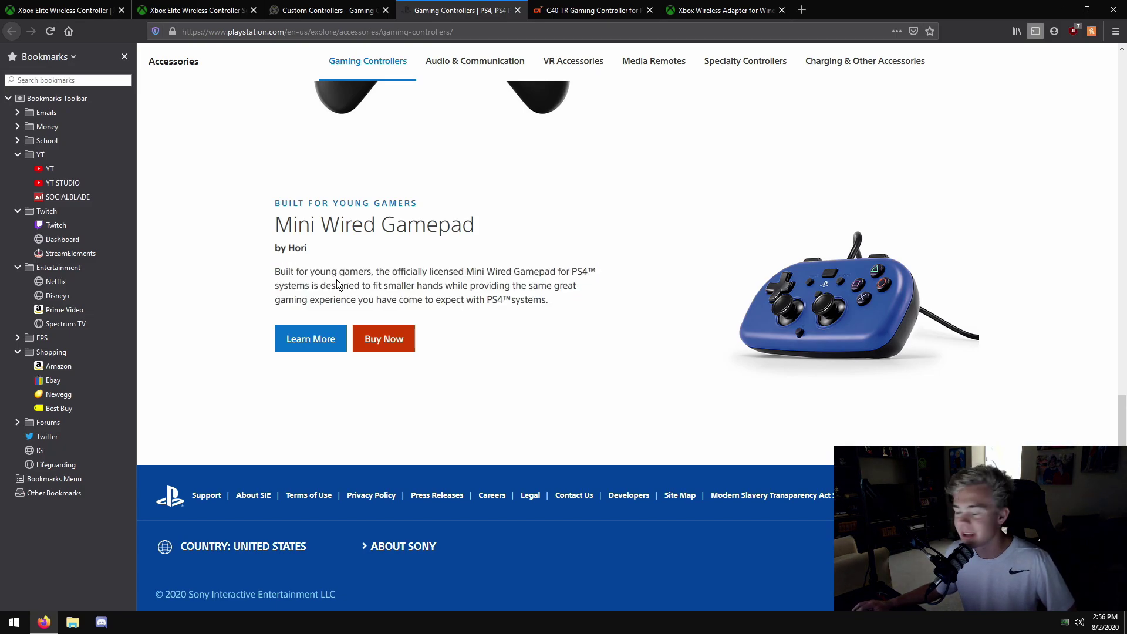
pyautogui.scroll(15, 337, 285)
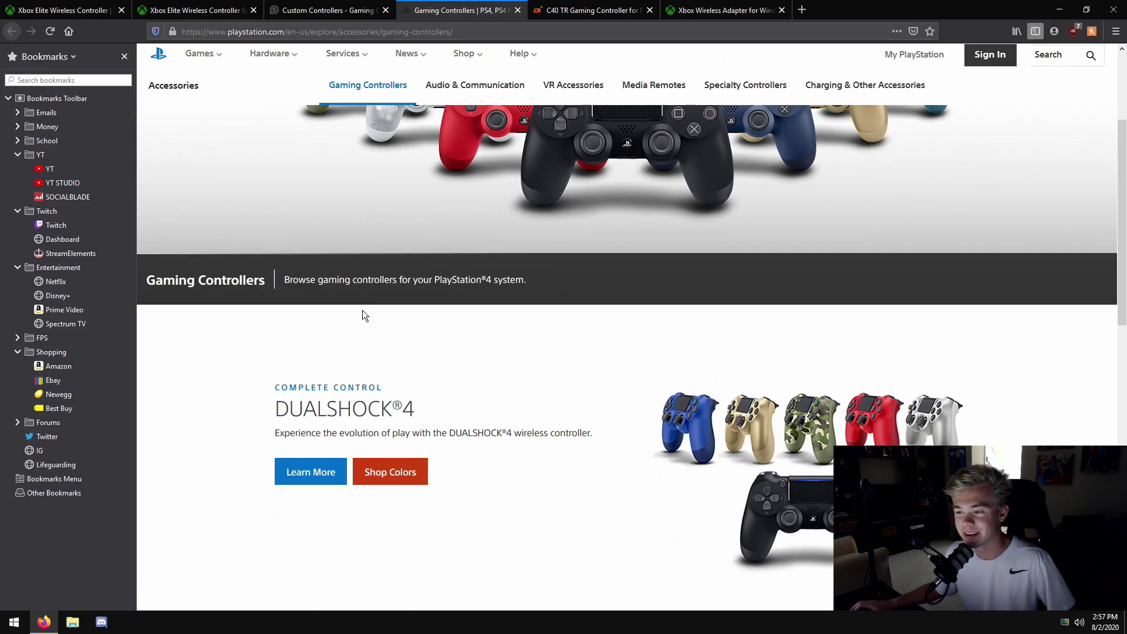